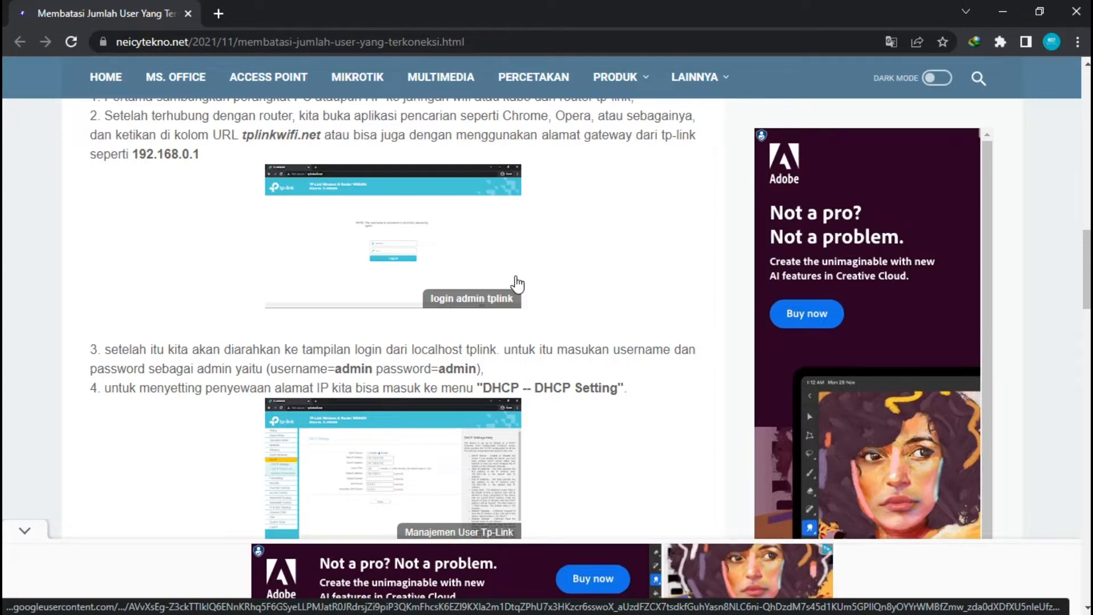
Open a new browser tab and load the router page at 192.168.0.1
{"action": "scroll", "coordinate": [532, 375], "scroll_direction": "up", "scroll_amount": 1}
{"action": "scroll", "coordinate": [531, 376], "scroll_direction": "down", "scroll_amount": 6}
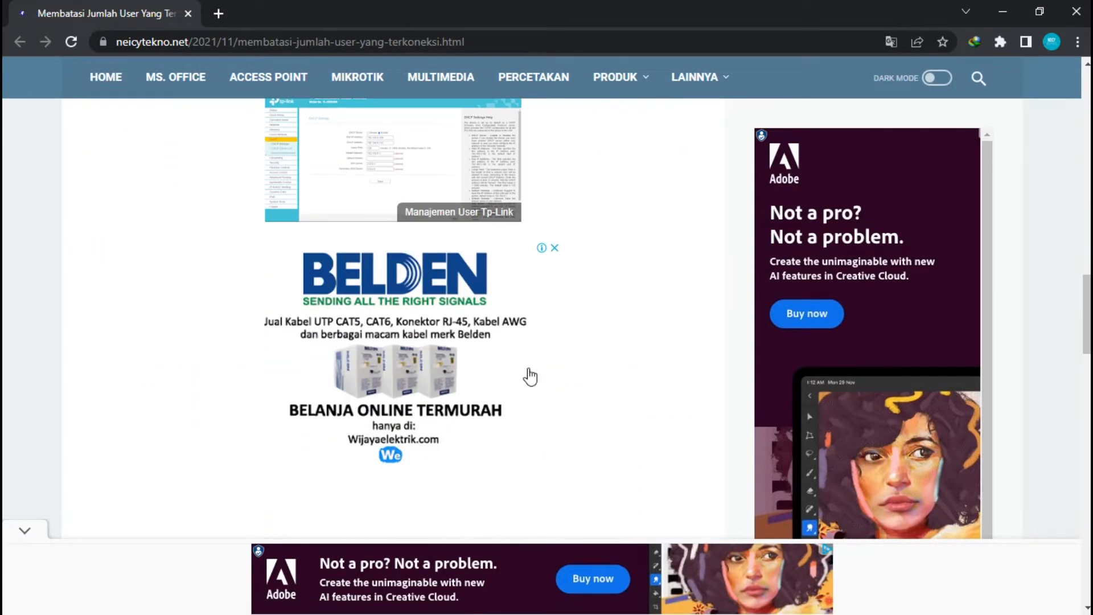
{"action": "scroll", "coordinate": [531, 376], "scroll_direction": "down", "scroll_amount": 10}
{"action": "scroll", "coordinate": [529, 368], "scroll_direction": "up", "scroll_amount": 6}
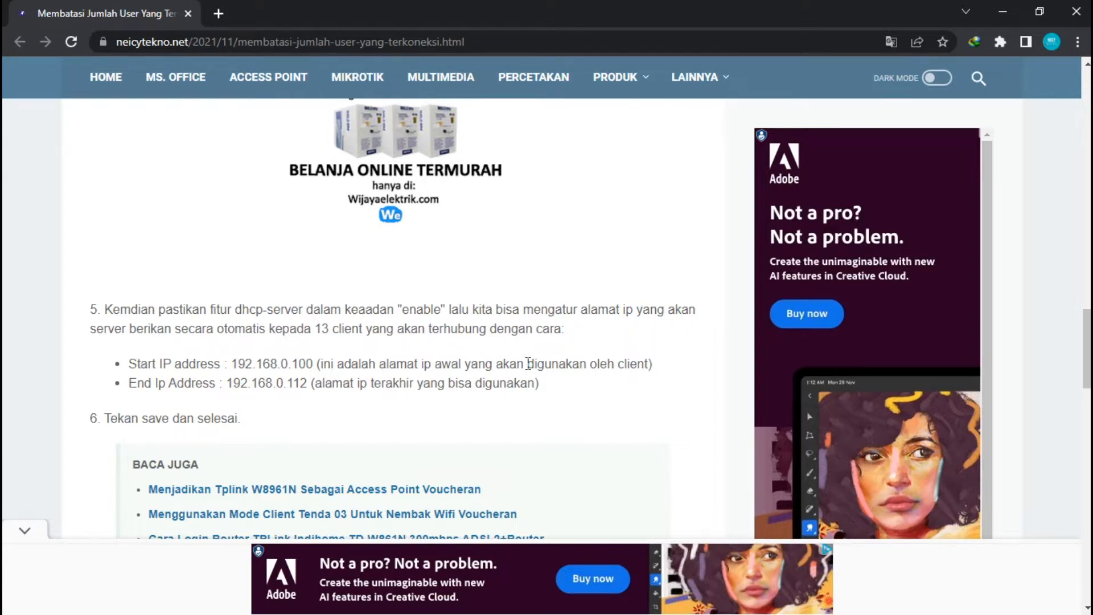
{"action": "scroll", "coordinate": [528, 363], "scroll_direction": "up", "scroll_amount": 3}
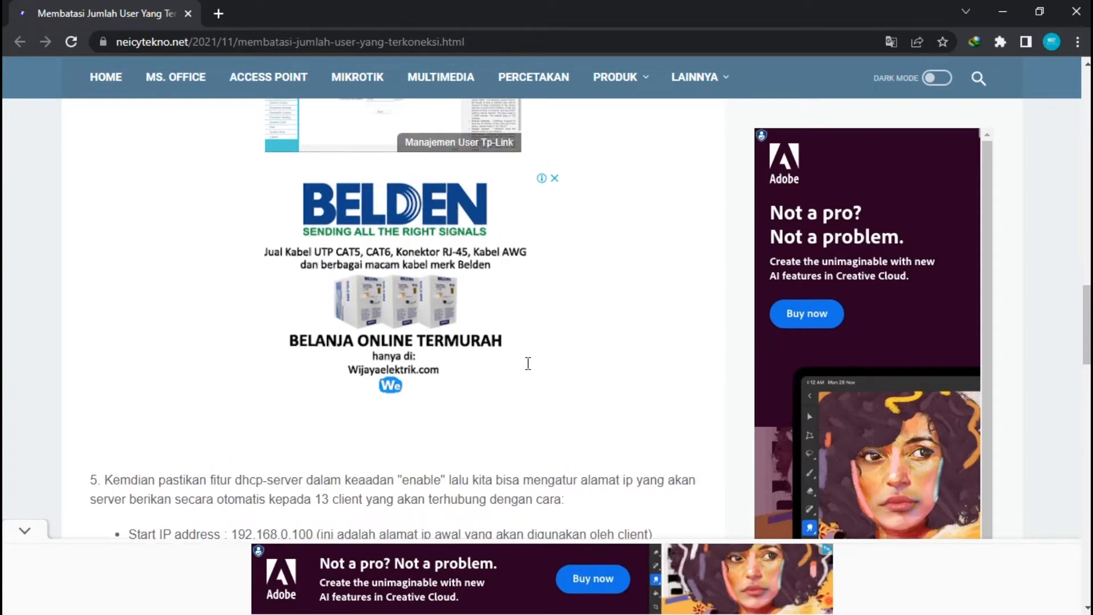
{"action": "scroll", "coordinate": [528, 361], "scroll_direction": "up", "scroll_amount": 10}
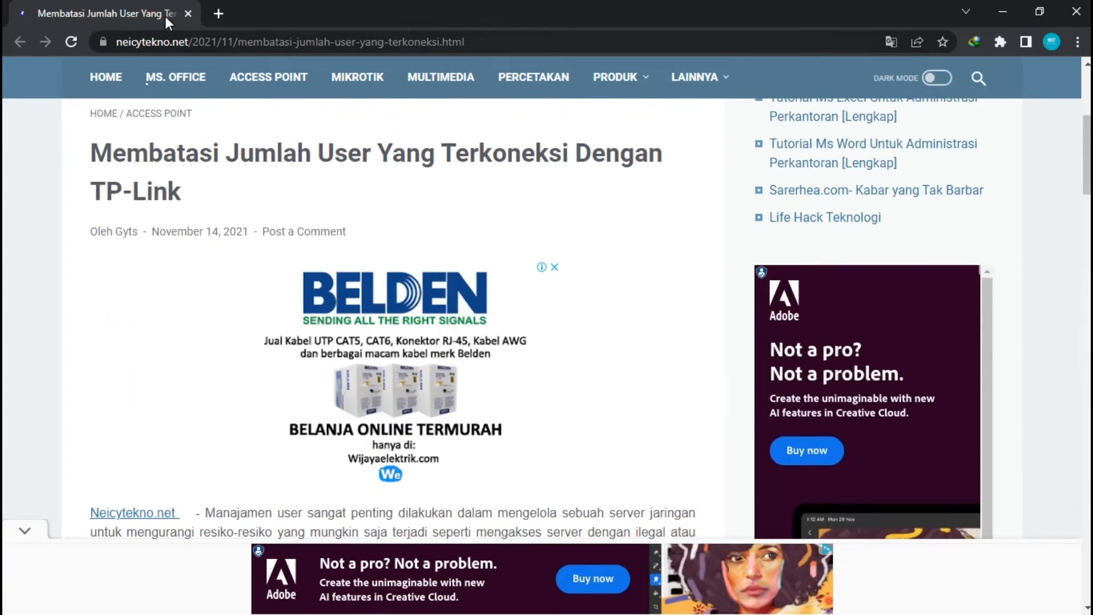
{"action": "left_click", "coordinate": [219, 13]}
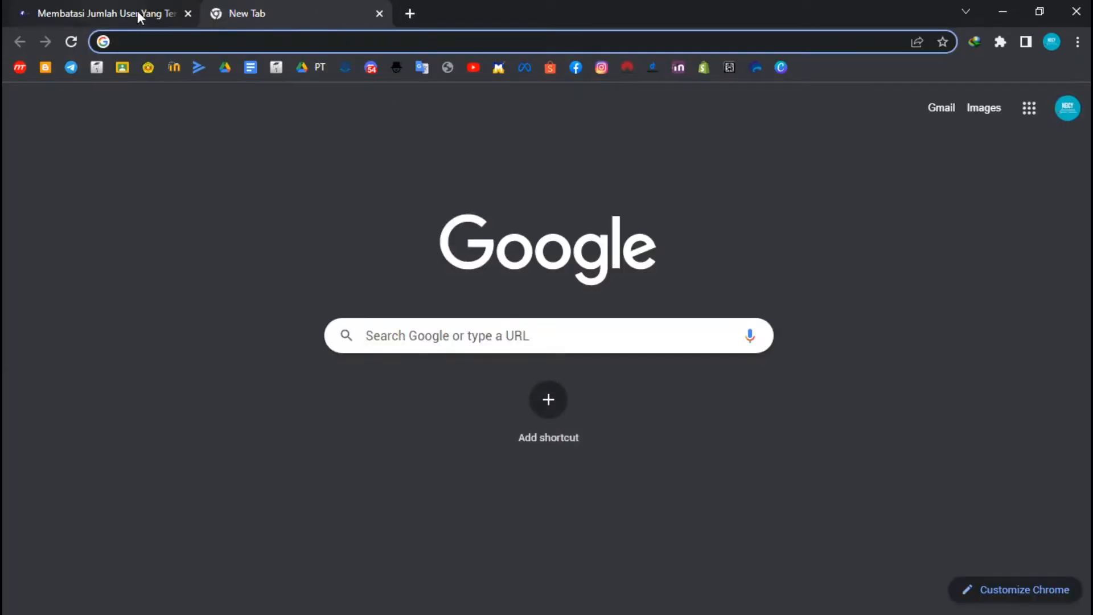
{"action": "type", "text": "192.168.0.1"}
{"action": "key", "text": "Return"}
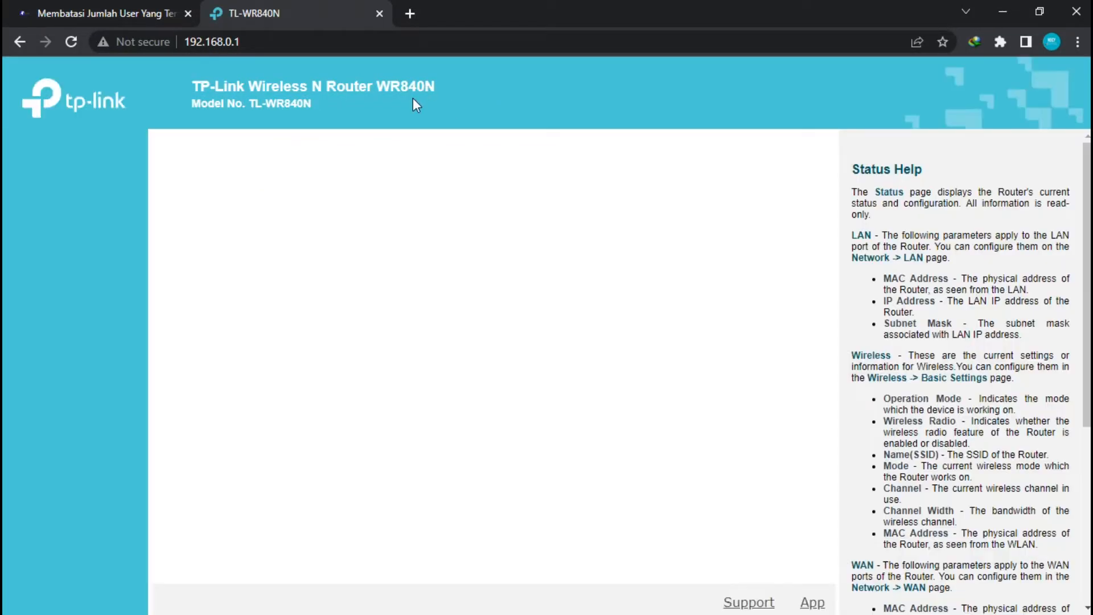
Go to tplinkwifi.net and log in with the router's admin password
{"action": "left_click", "coordinate": [299, 42]}
{"action": "type", "text": "tplinkwifi.net"}
{"action": "key", "text": "Return"}
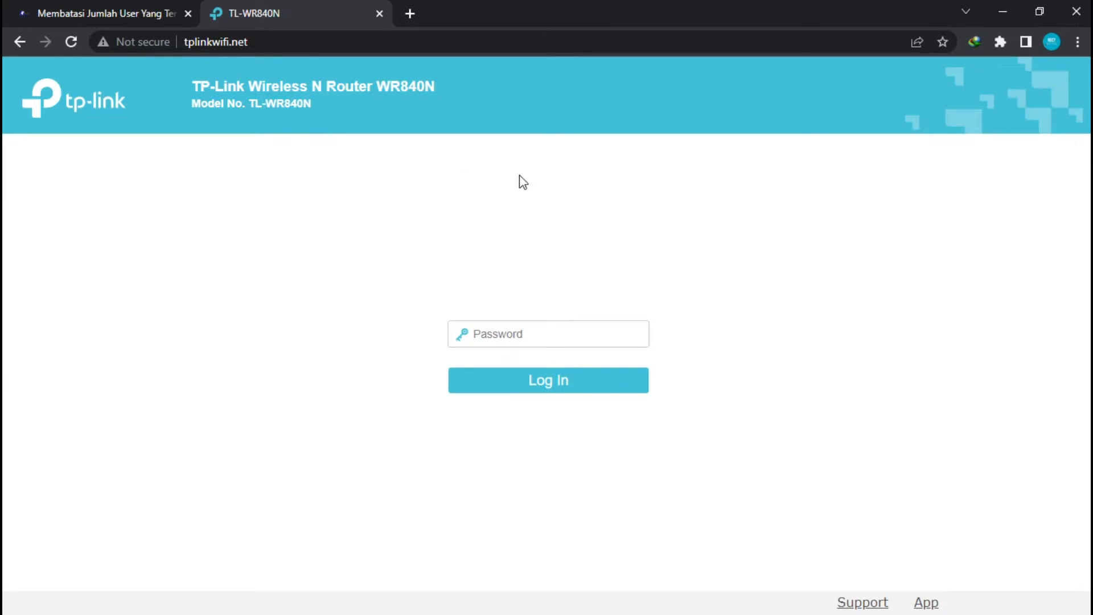
{"action": "type", "text": "admin"}
{"action": "key", "text": "Return"}
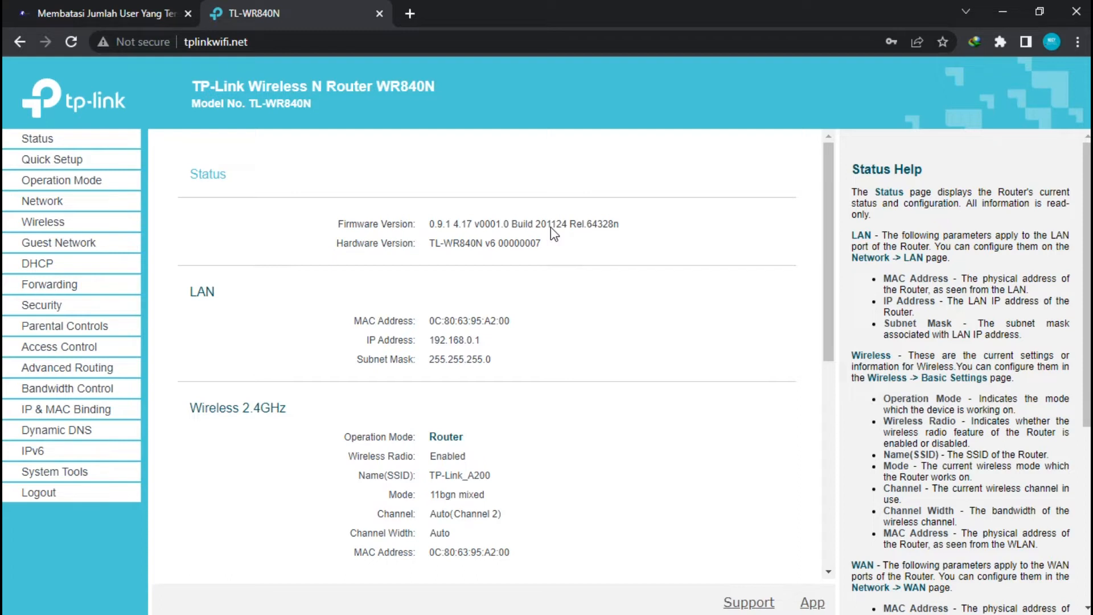
Open DHCP Settings showing the 192.168.0.100–192.168.0.101 pool, with the End IP Address field focused
{"action": "left_click", "coordinate": [37, 265]}
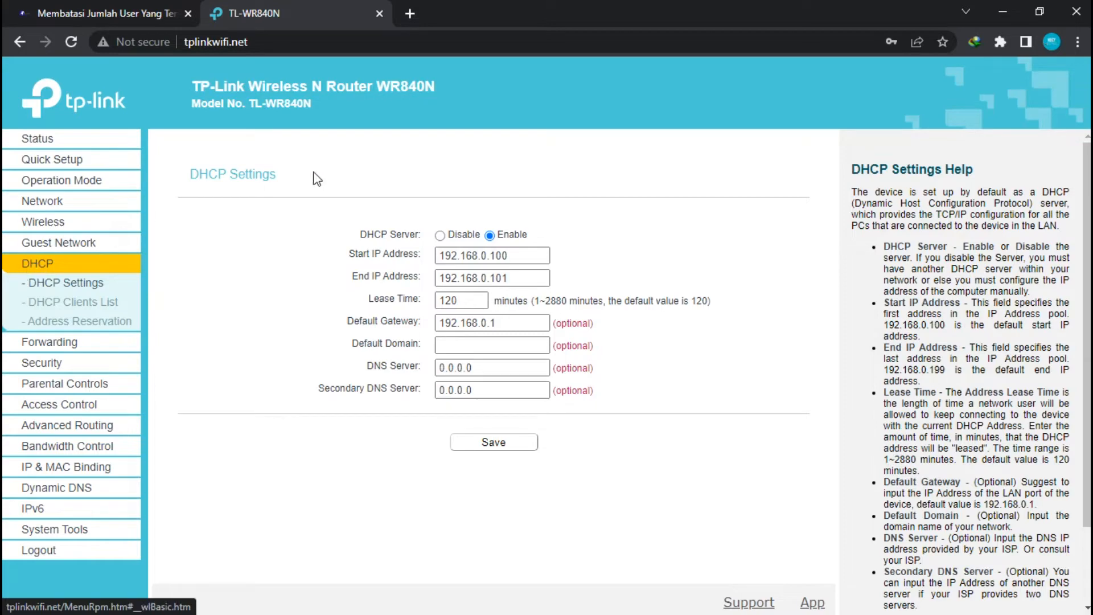
{"action": "left_click", "coordinate": [71, 10]}
{"action": "scroll", "coordinate": [282, 279], "scroll_direction": "down", "scroll_amount": 15}
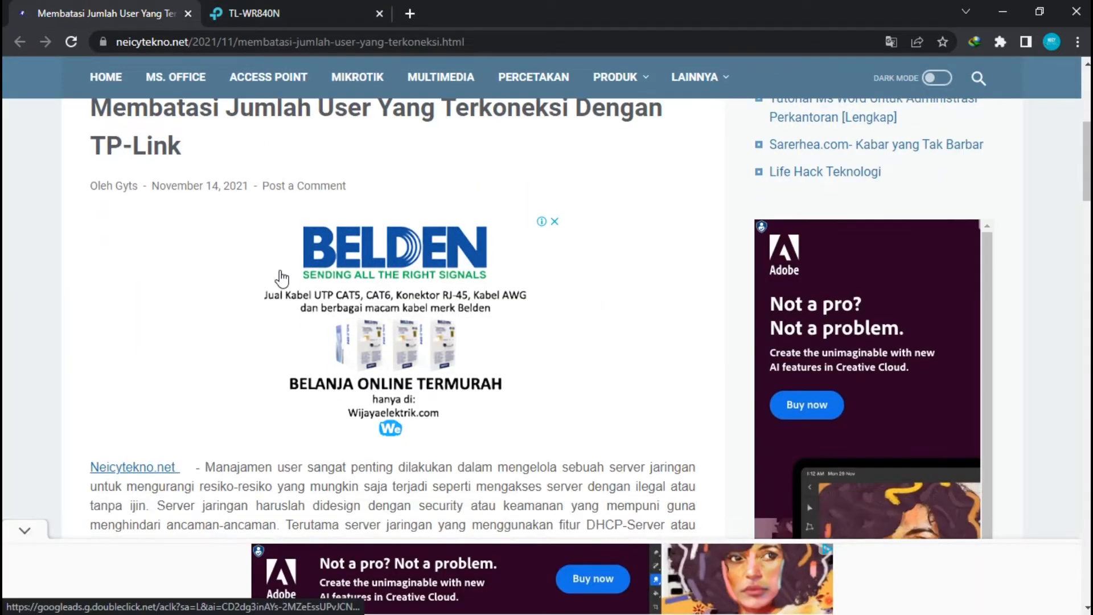
{"action": "left_click", "coordinate": [295, 6]}
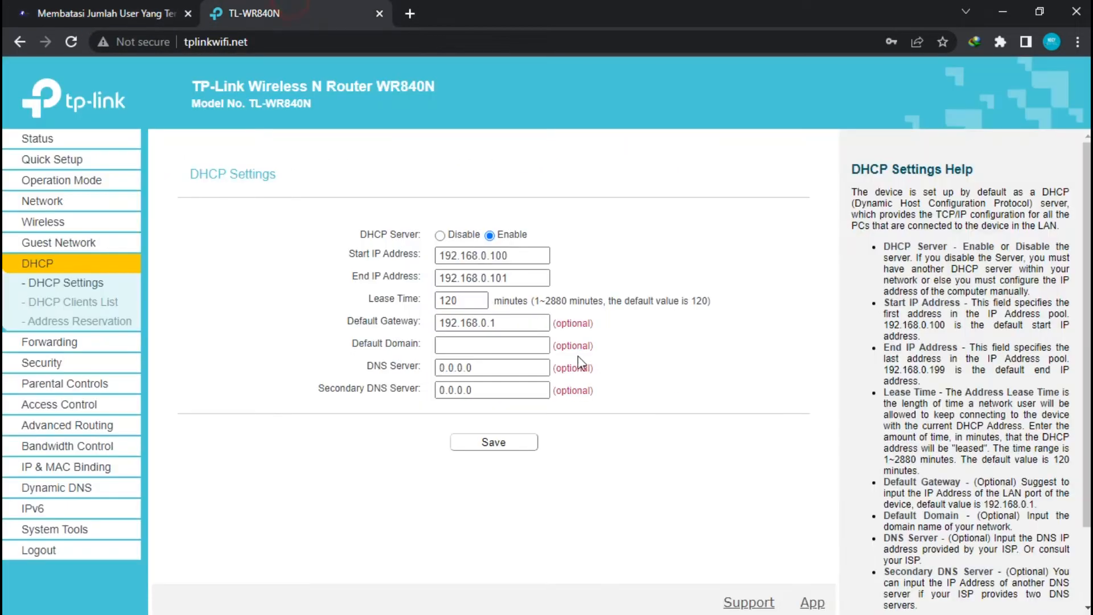
{"action": "left_click", "coordinate": [468, 279]}
{"action": "left_click", "coordinate": [531, 277]}
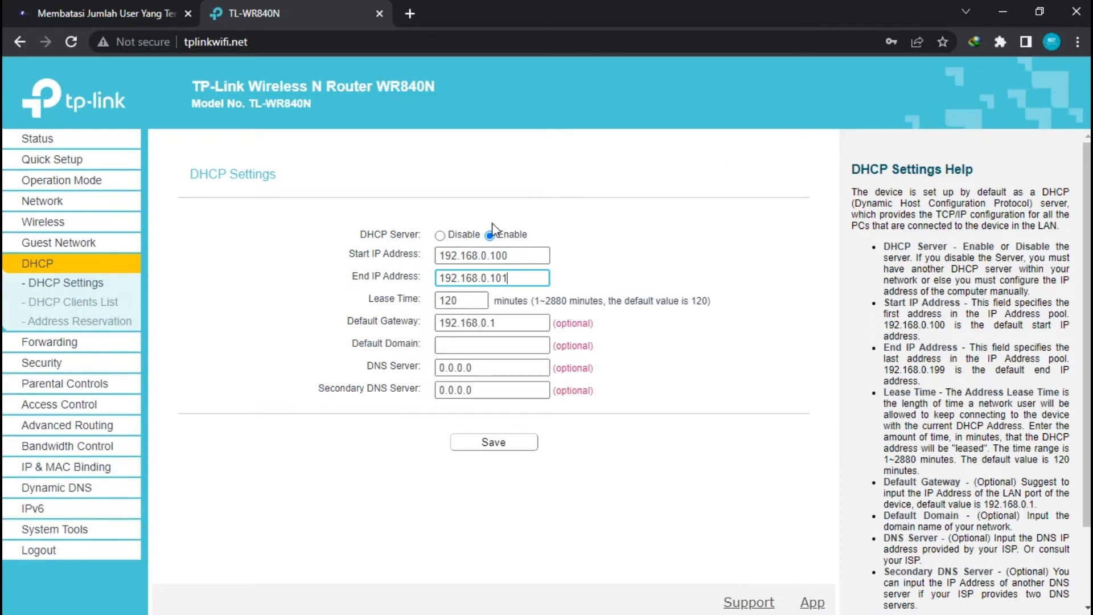
Change the DHCP Start IP Address from 192.168.0.100 to 192.168.0.2
{"action": "left_click", "coordinate": [492, 260]}
{"action": "double_click", "coordinate": [493, 257]}
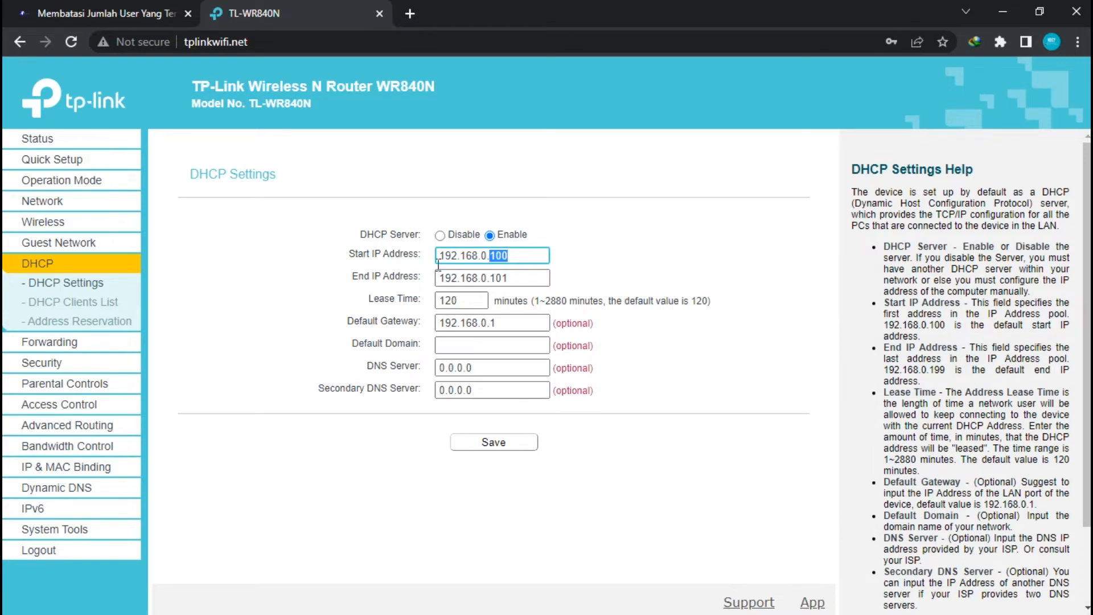
{"action": "left_click", "coordinate": [691, 230]}
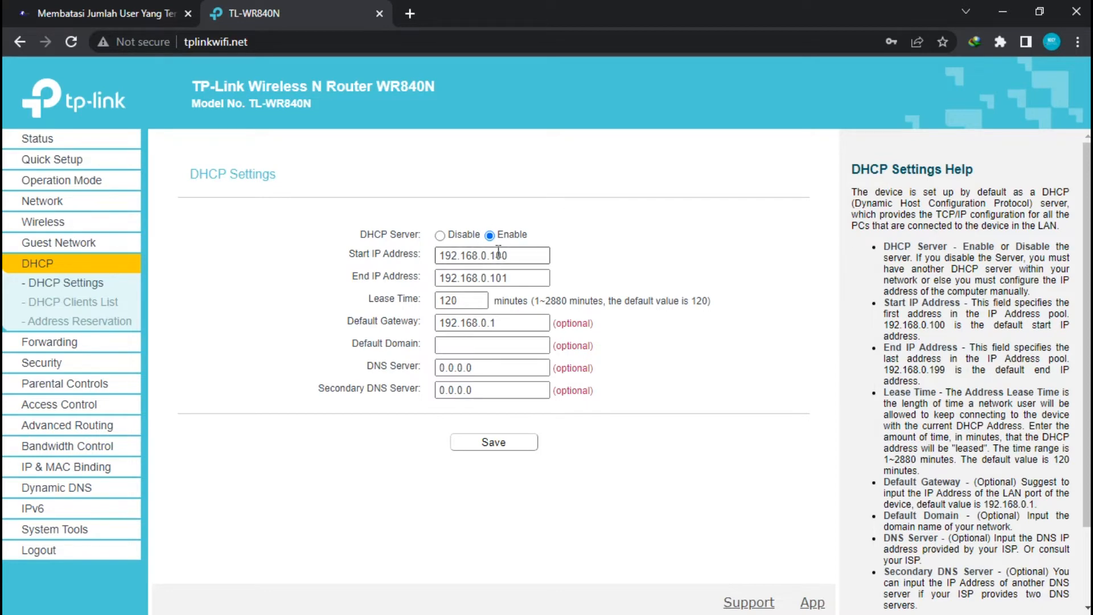
{"action": "left_click_drag", "start_coordinate": [492, 256], "coordinate": [563, 249]}
{"action": "left_click", "coordinate": [514, 236]}
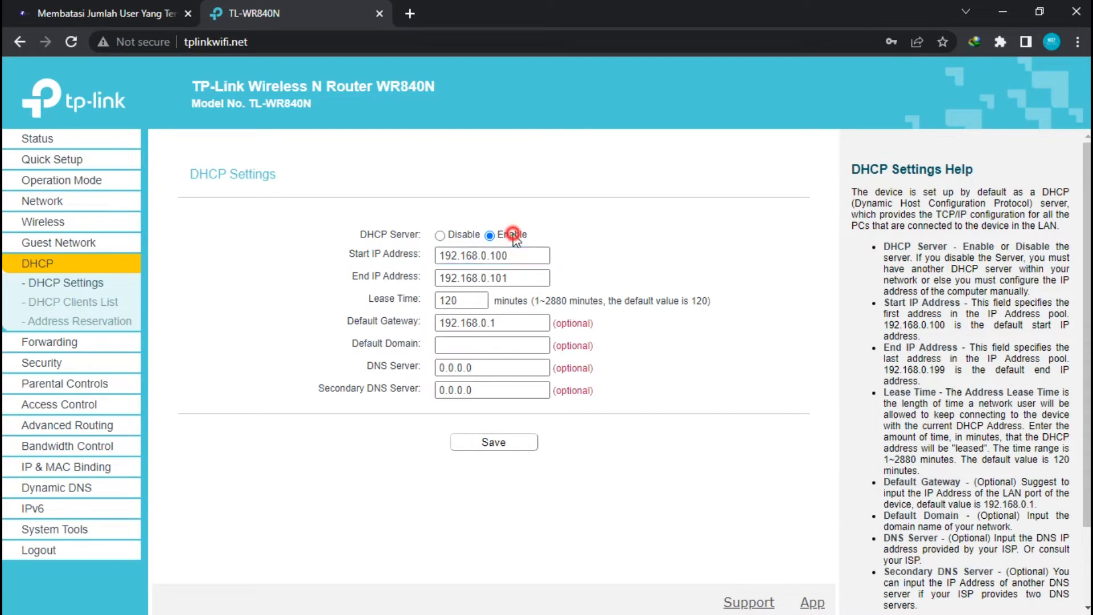
{"action": "left_click_drag", "start_coordinate": [491, 254], "coordinate": [547, 254]}
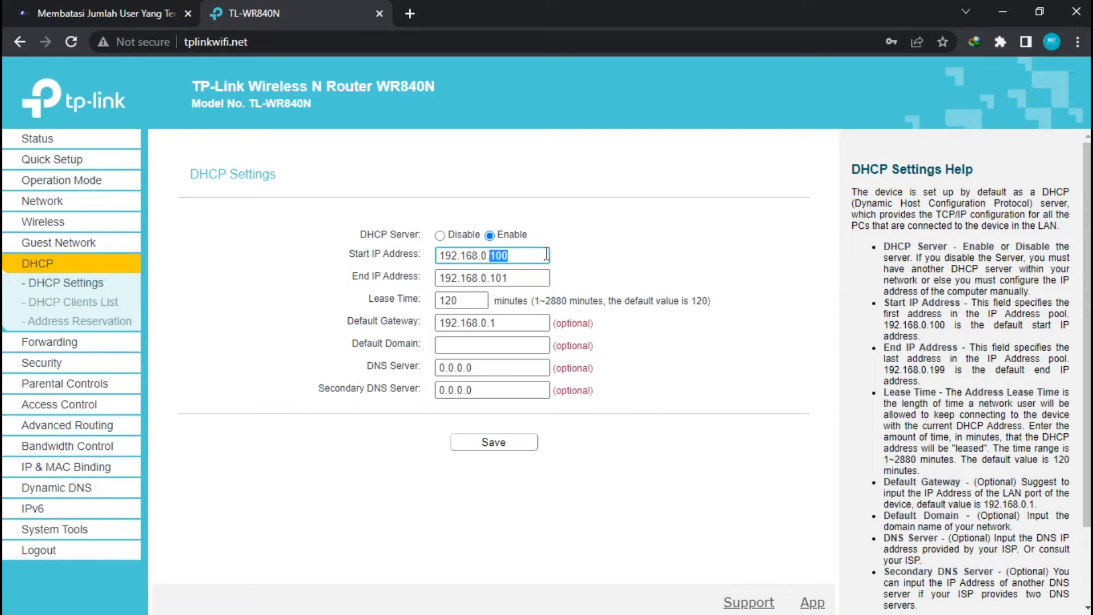
{"action": "type", "text": "2"}
Change the End IP Address to 192.168.0.6, then bring up the Windows Start menu
{"action": "left_click_drag", "start_coordinate": [491, 278], "coordinate": [531, 278]}
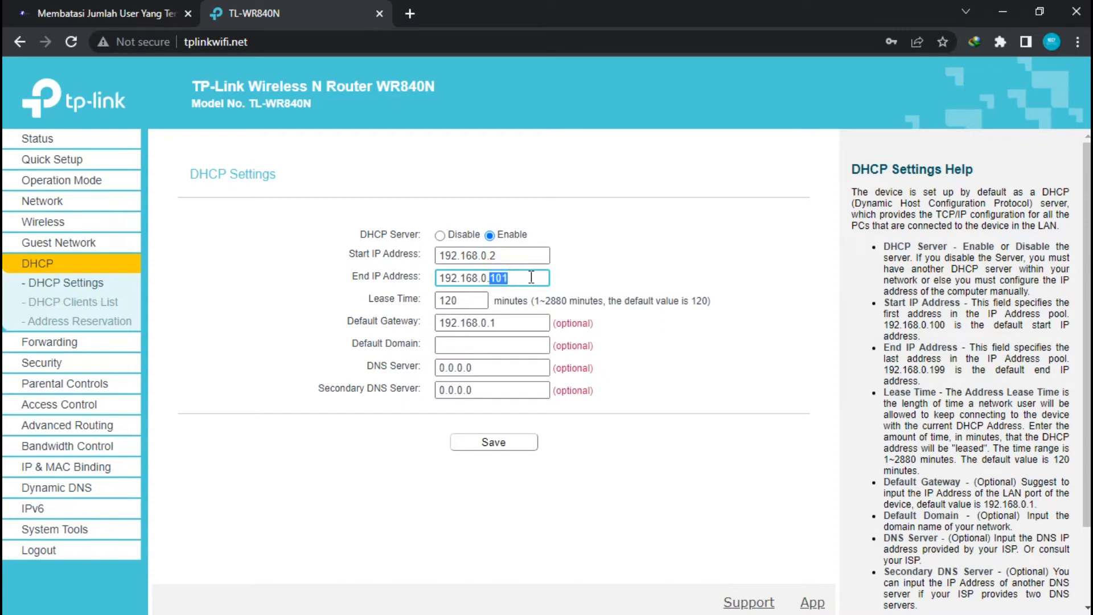
{"action": "type", "text": "6"}
{"action": "left_click", "coordinate": [1071, 12]}
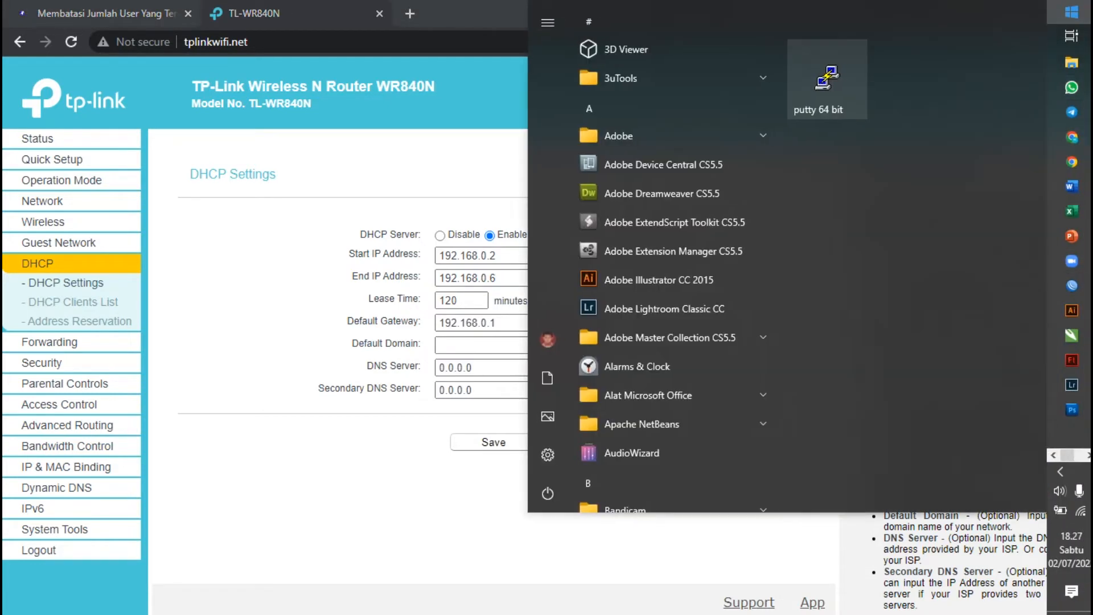
Launch Paint maximized and write 192.168.0.2 on the canvas, copying the text
{"action": "type", "text": "pain"}
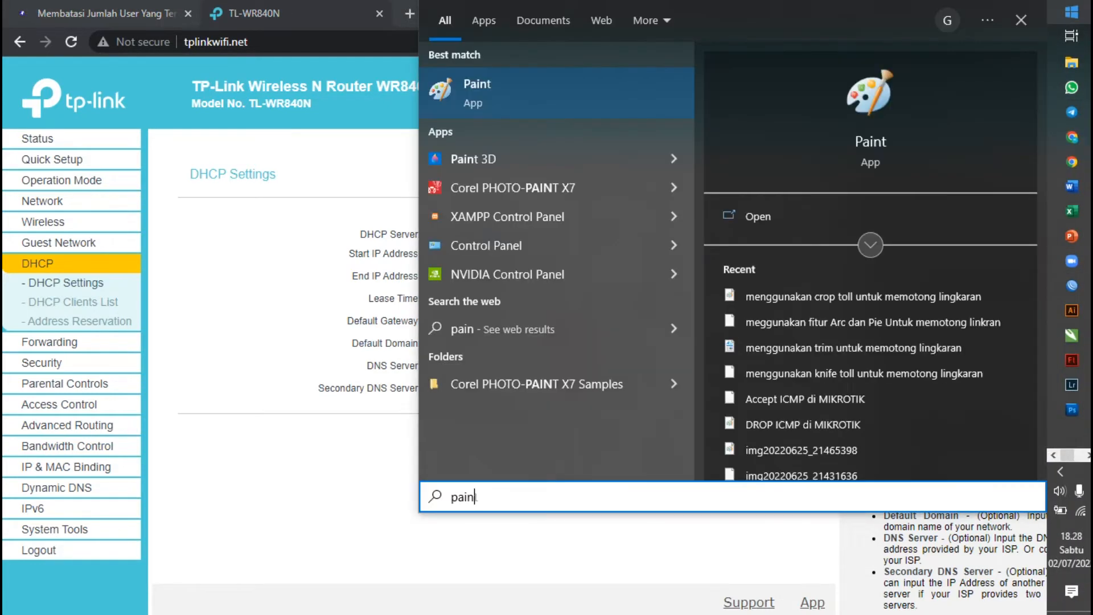
{"action": "key", "text": "Return"}
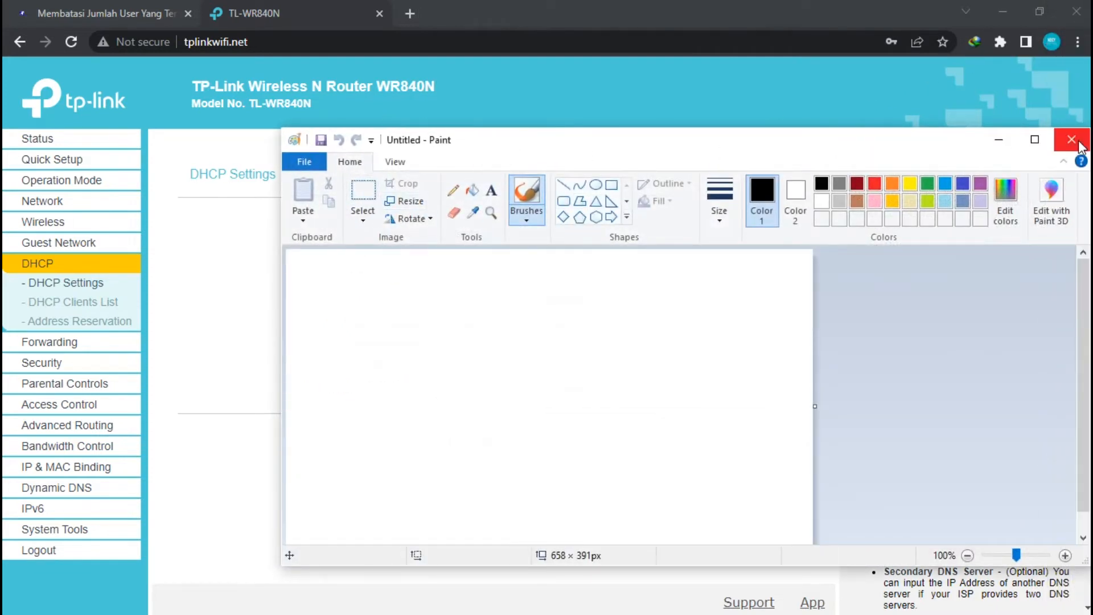
{"action": "left_click", "coordinate": [1035, 140]}
{"action": "left_click", "coordinate": [237, 55]}
{"action": "left_click", "coordinate": [232, 165]}
{"action": "type", "text": "192."}
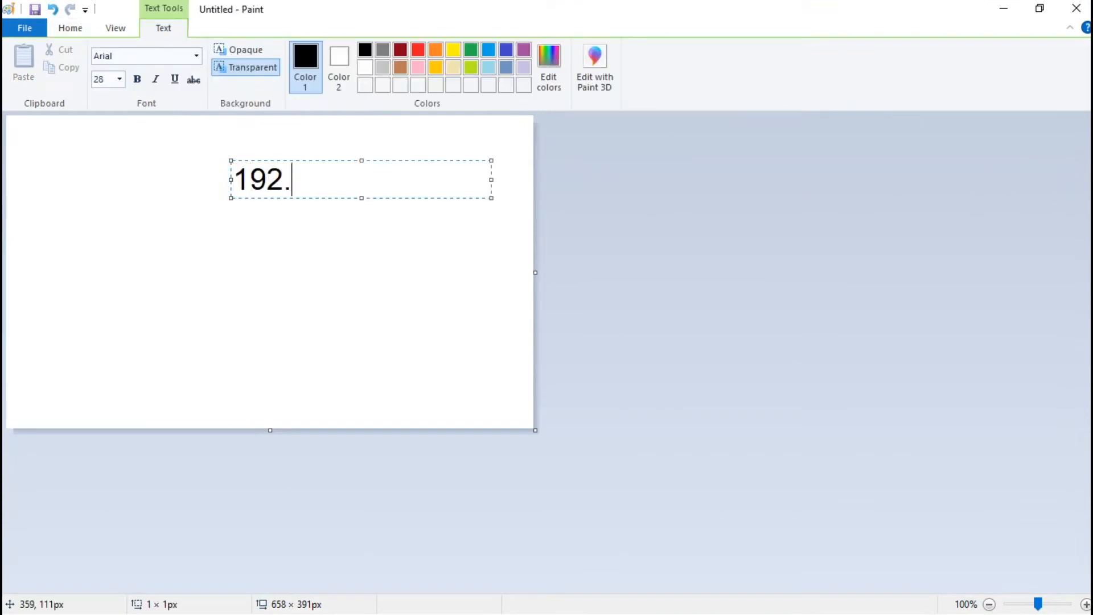
{"action": "type", "text": "168.0.2"}
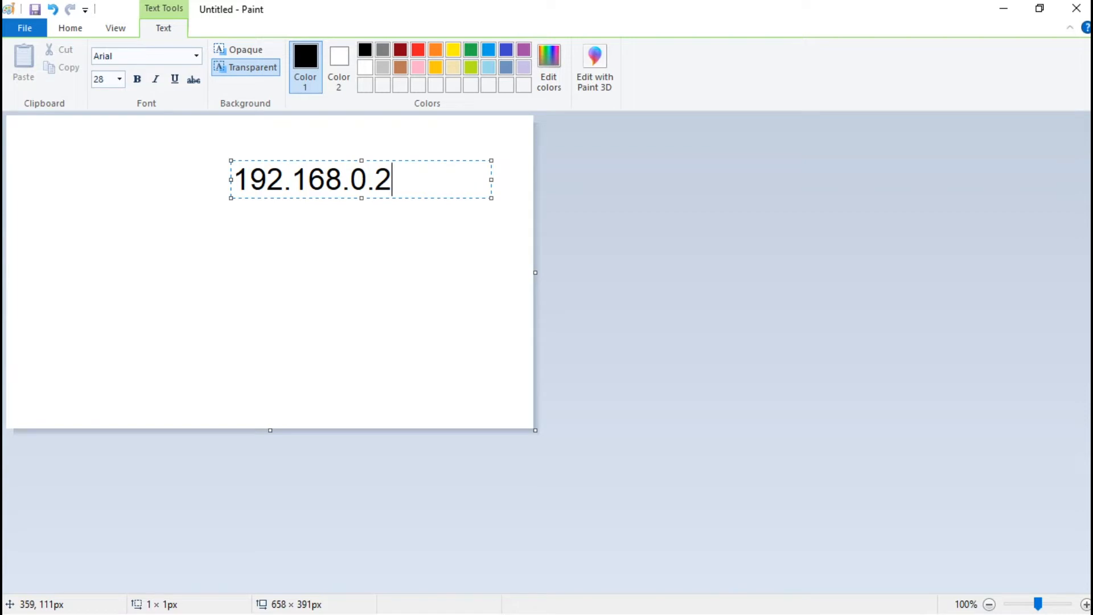
{"action": "key", "text": "ctrl+a"}
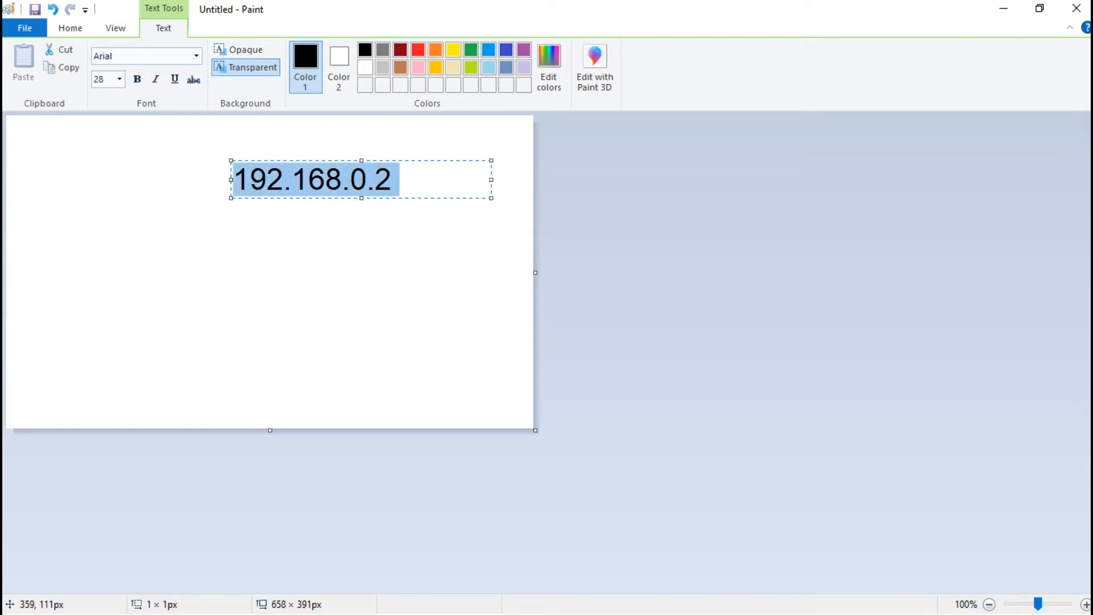
{"action": "key", "text": "ctrl+c"}
{"action": "left_click", "coordinate": [312, 278]}
Add a second line reading 192.168.0.3 below the first address
{"action": "left_click", "coordinate": [236, 209]}
{"action": "key", "text": "ctrl+v"}
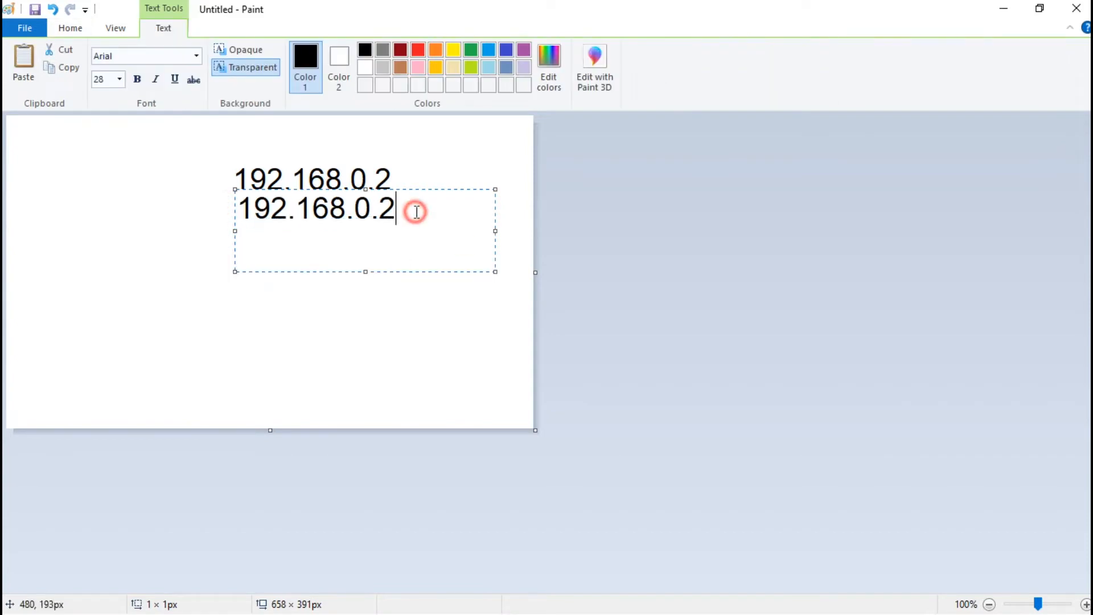
{"action": "key", "text": "BackSpace"}
{"action": "type", "text": "3"}
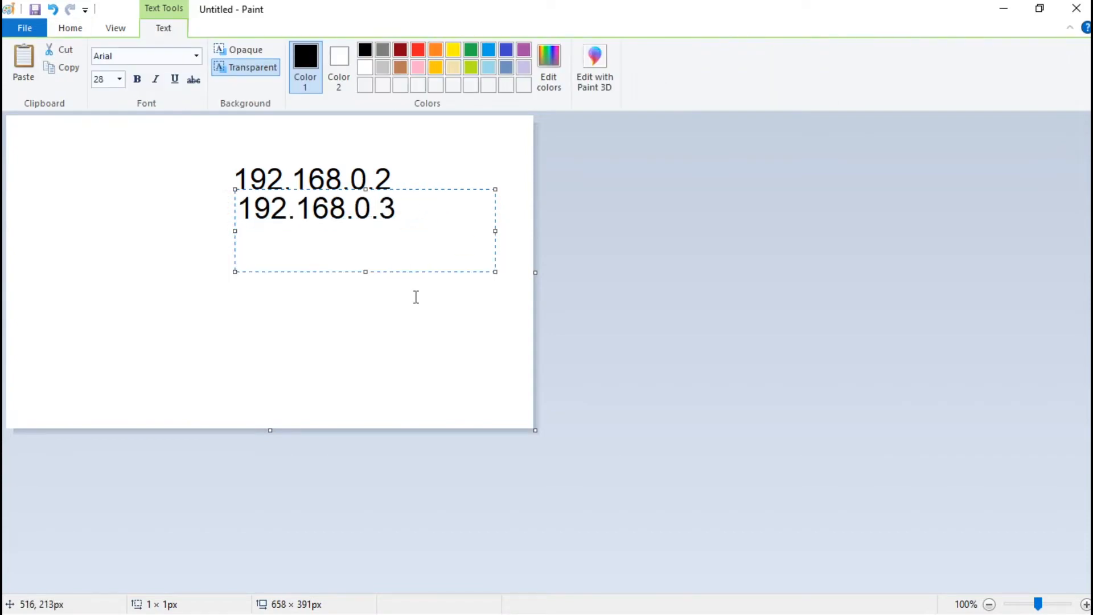
{"action": "left_click", "coordinate": [360, 298]}
Add the numbers 4, 5 and 6 as separate text entries, then minimize Paint
{"action": "left_click", "coordinate": [378, 266]}
{"action": "type", "text": "4"}
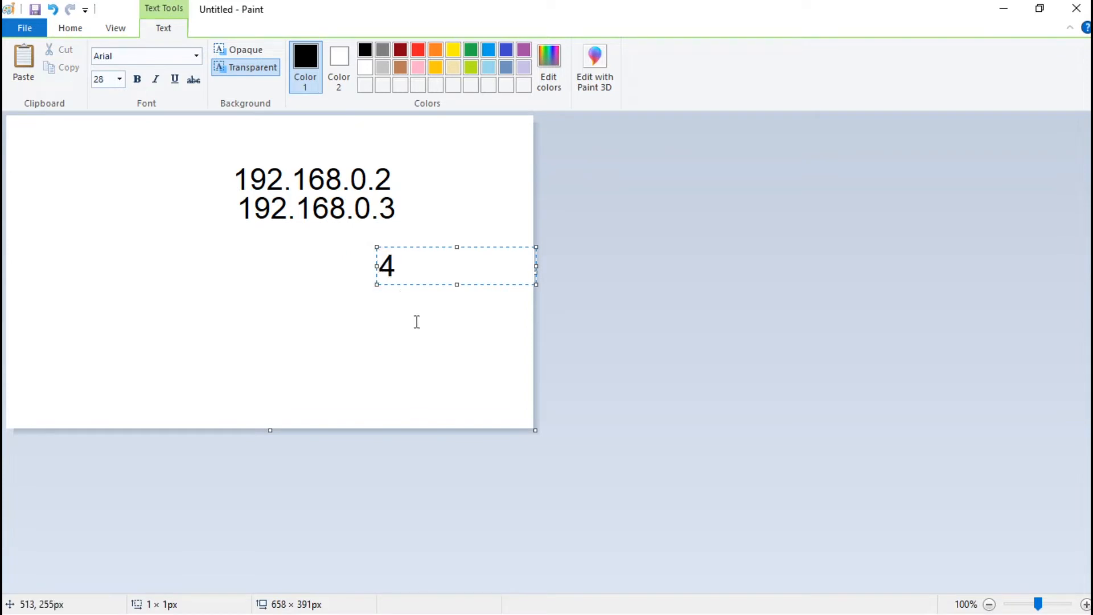
{"action": "left_click", "coordinate": [412, 321]}
{"action": "left_click", "coordinate": [410, 318]}
{"action": "type", "text": "5"}
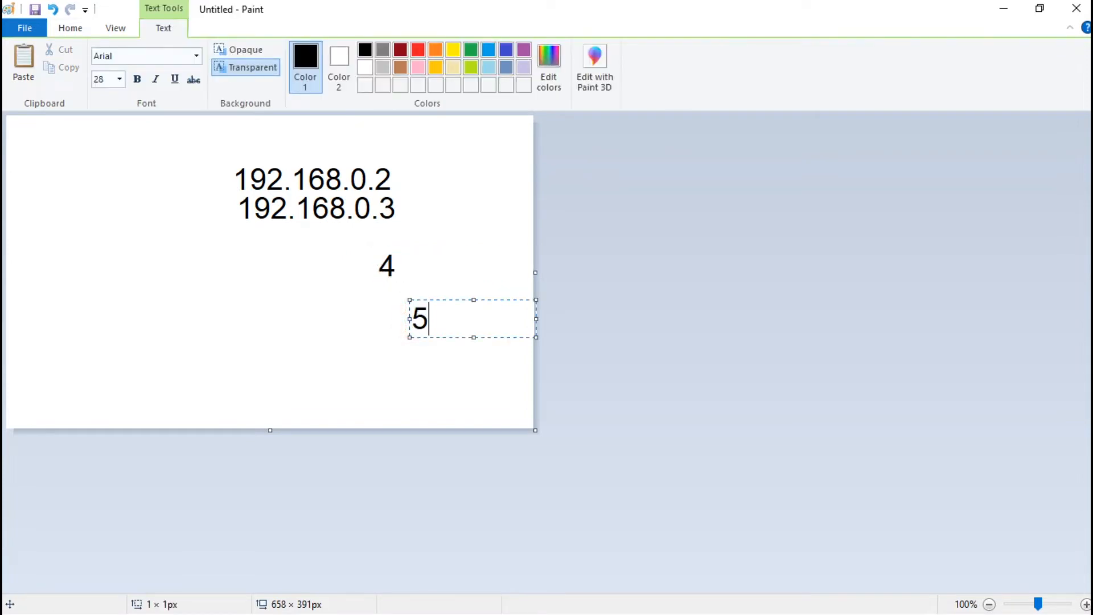
{"action": "left_click", "coordinate": [422, 373]}
{"action": "left_click", "coordinate": [422, 371]}
{"action": "type", "text": "6"}
{"action": "left_click", "coordinate": [461, 288]}
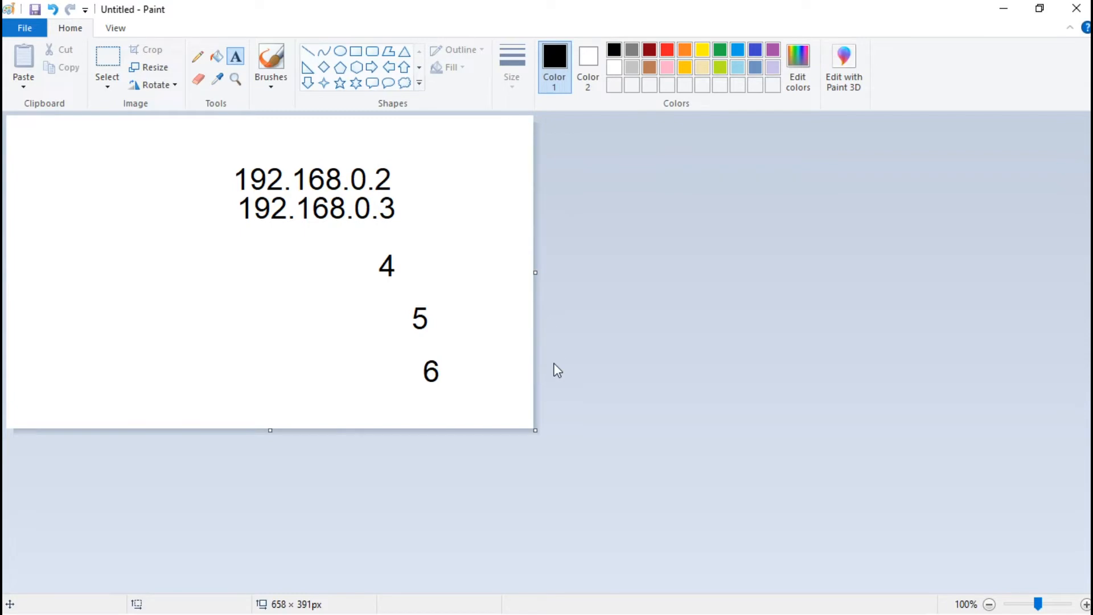
{"action": "left_click", "coordinate": [1004, 9]}
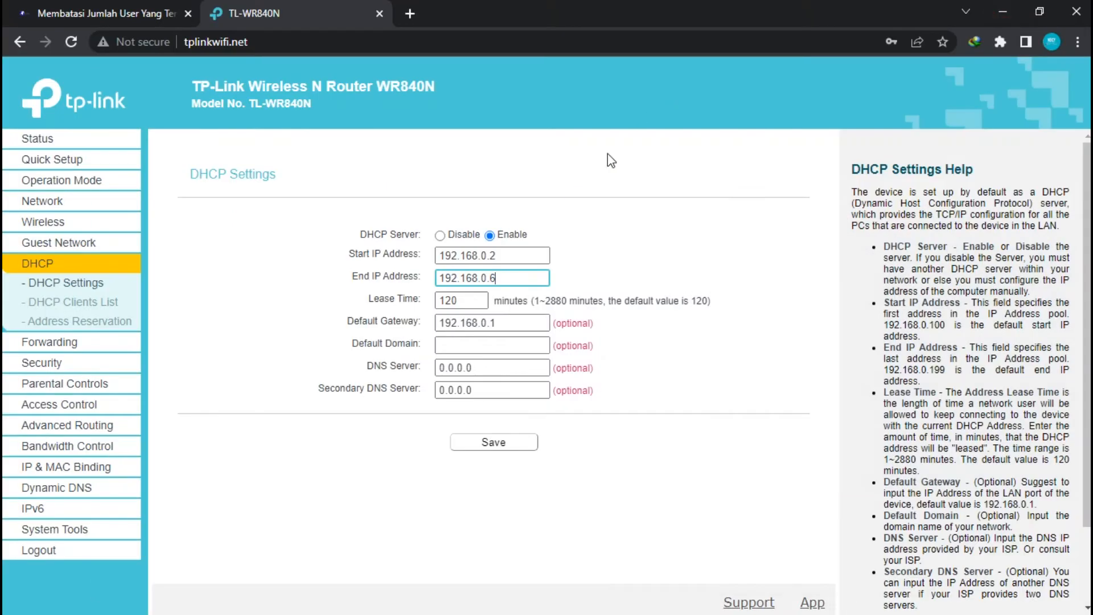
{"action": "left_click", "coordinate": [519, 256]}
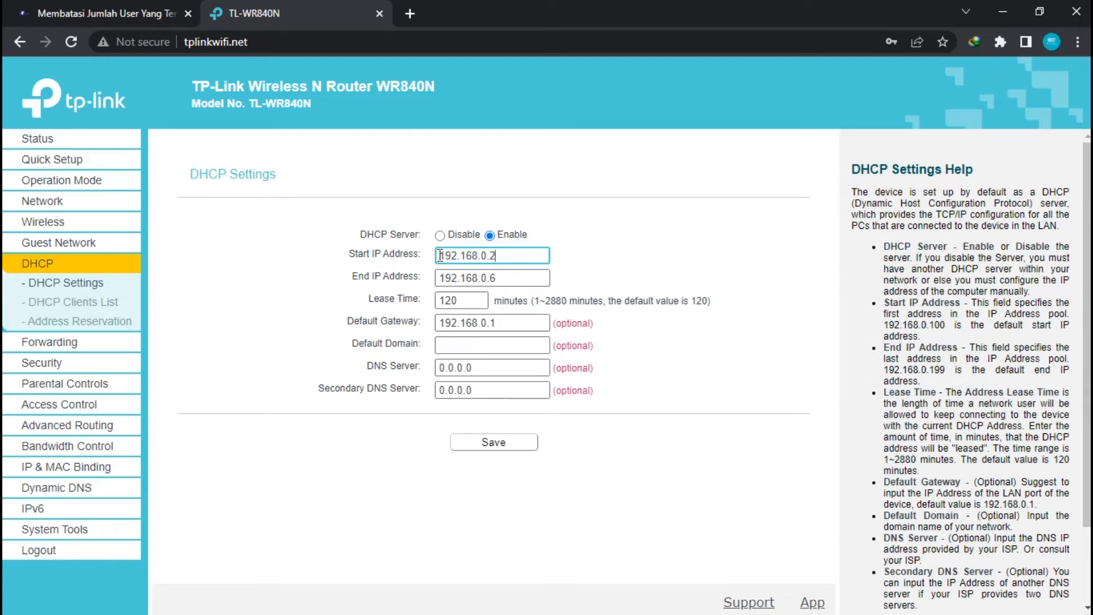
{"action": "left_click_drag", "start_coordinate": [489, 255], "coordinate": [513, 261]}
{"action": "left_click", "coordinate": [525, 254]}
{"action": "mouse_move", "coordinate": [1088, 353]}
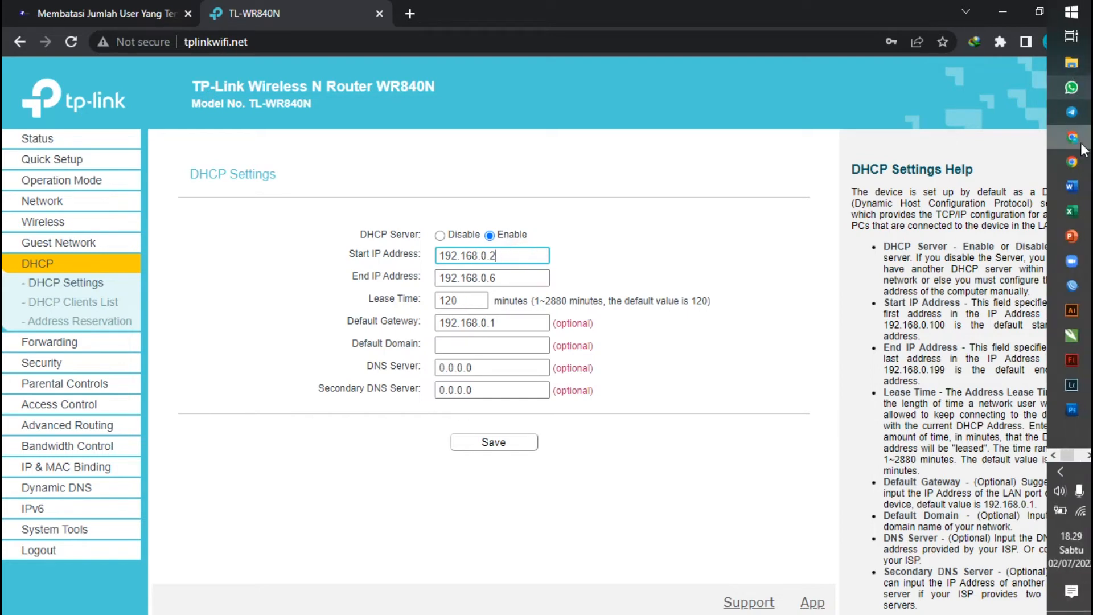
{"action": "left_click", "coordinate": [1088, 455]}
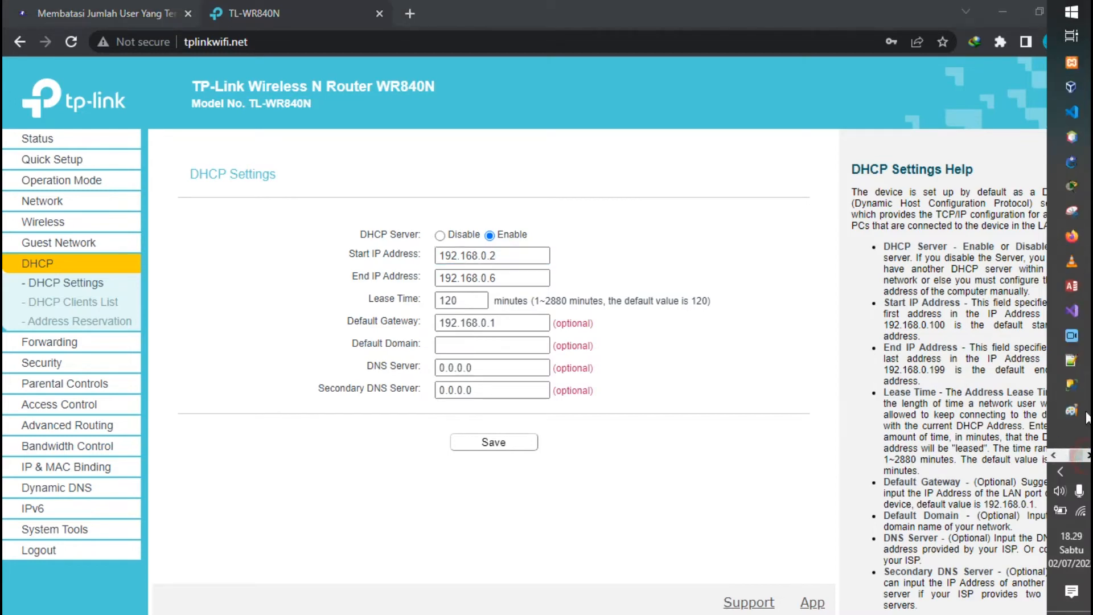
{"action": "left_click", "coordinate": [1071, 362]}
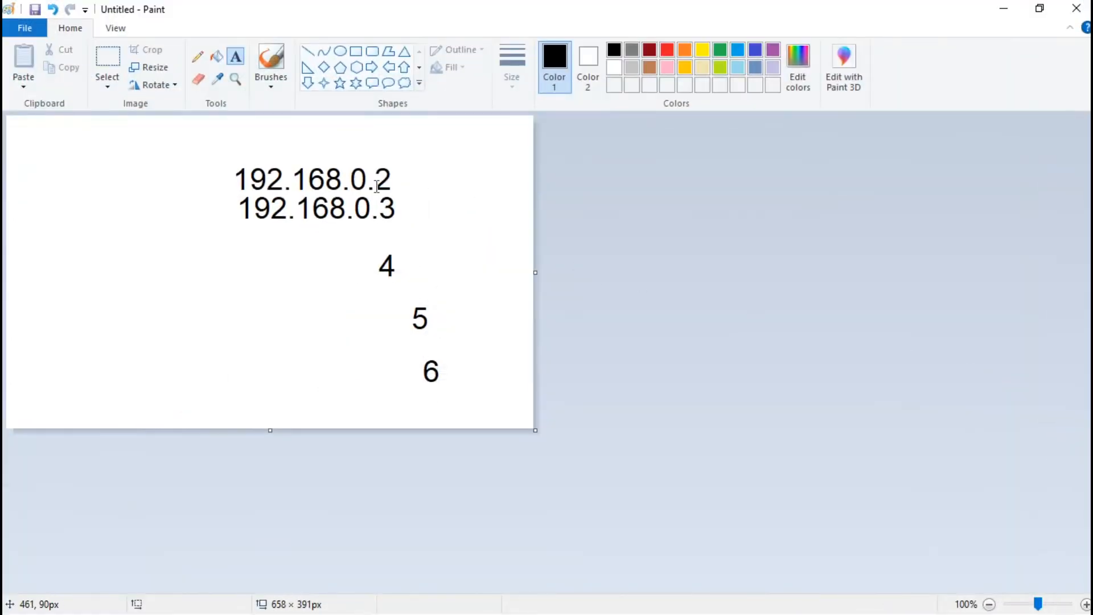
{"action": "left_click", "coordinate": [378, 183]}
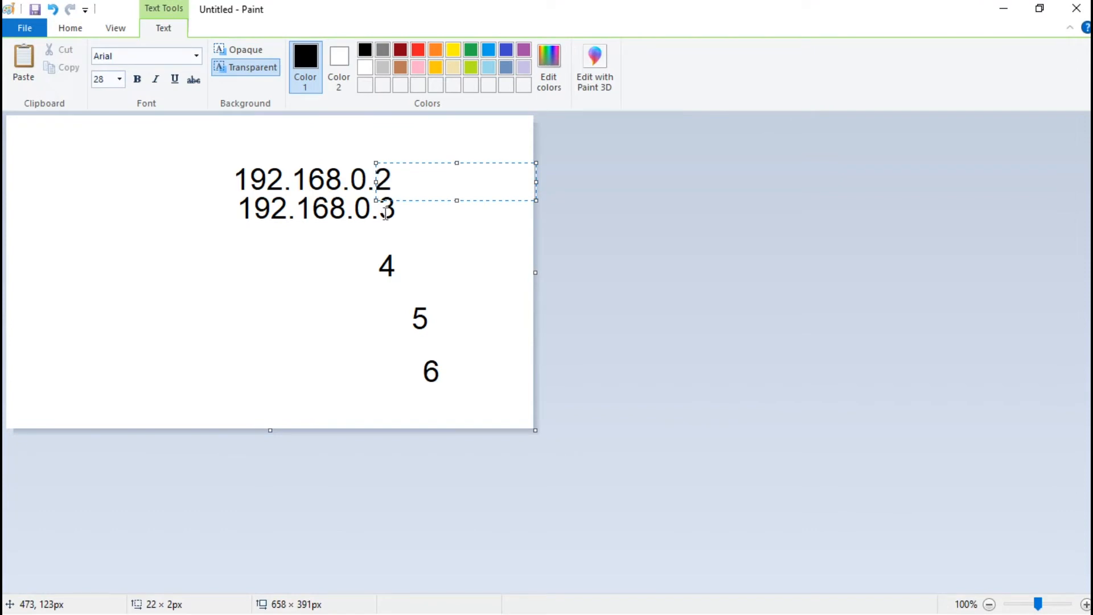
{"action": "left_click", "coordinate": [384, 211]}
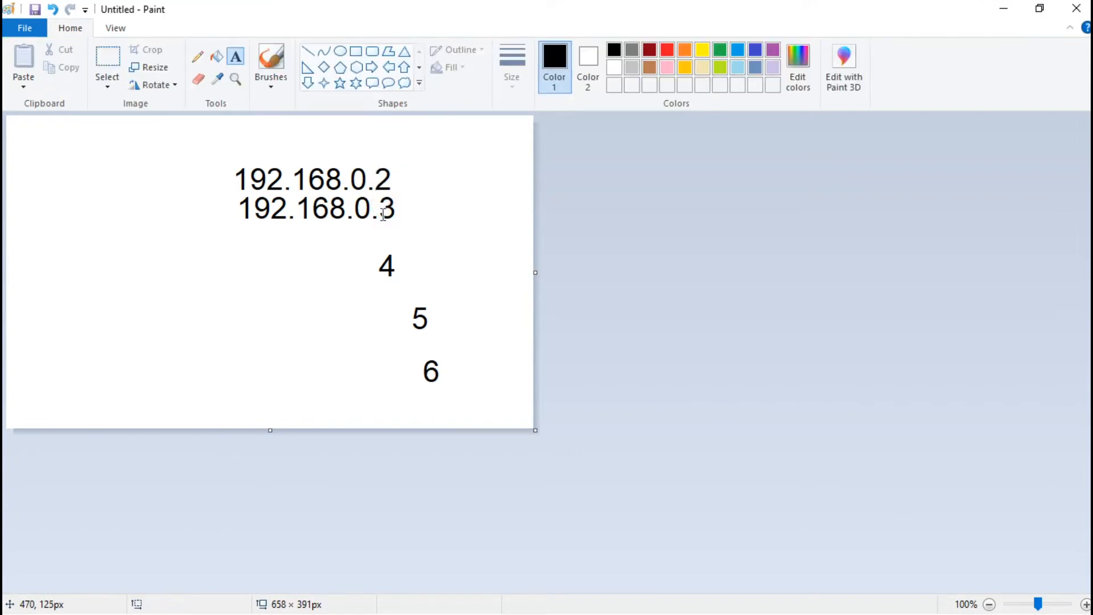
{"action": "left_click_drag", "start_coordinate": [386, 207], "coordinate": [422, 208]}
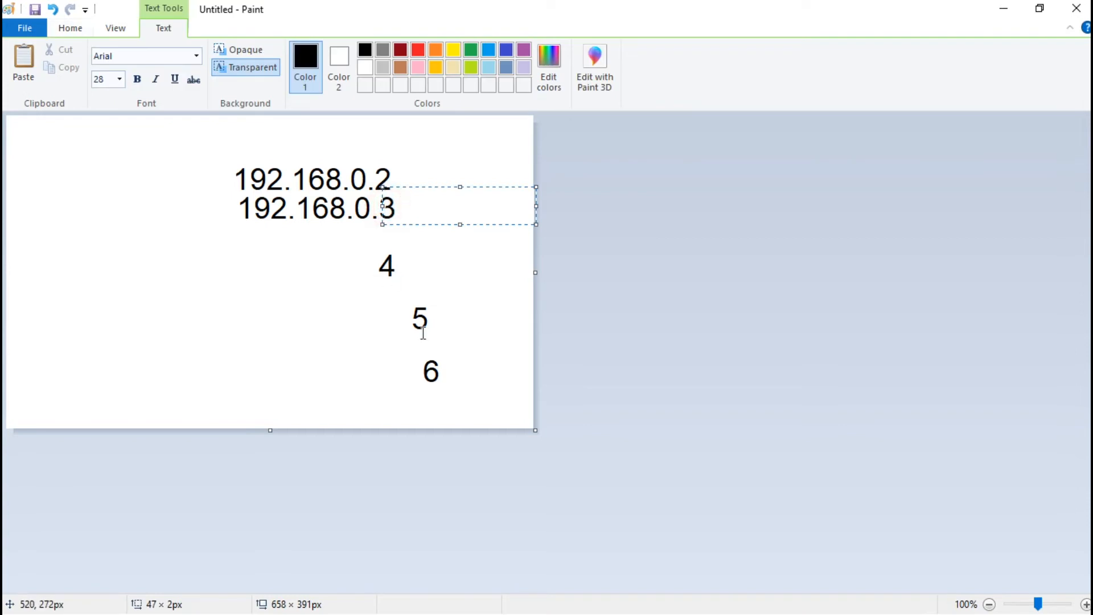
{"action": "left_click", "coordinate": [337, 130]}
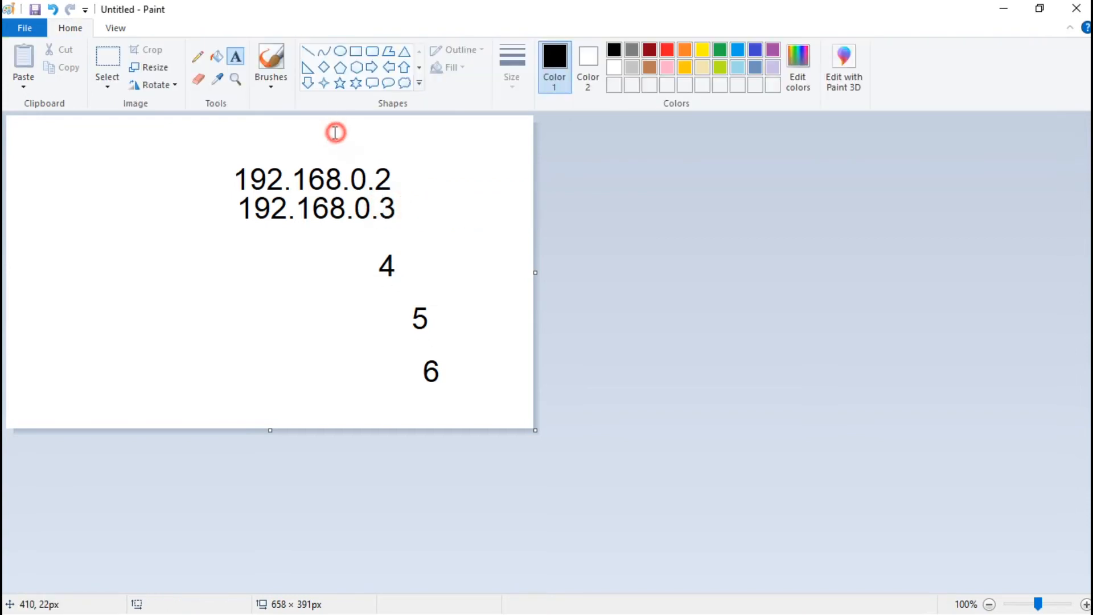
{"action": "left_click", "coordinate": [1003, 9]}
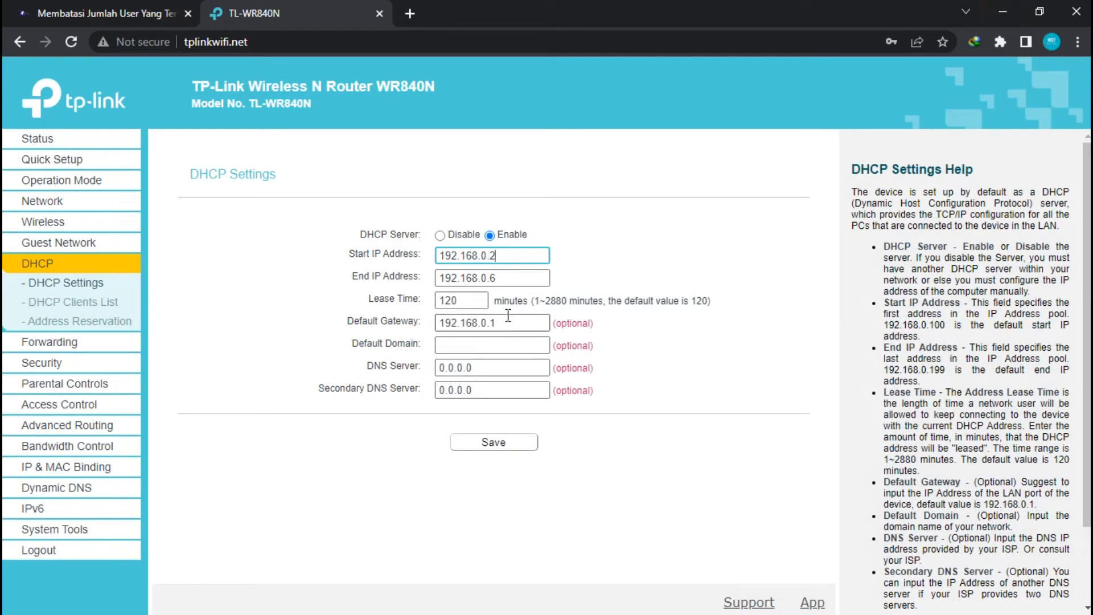
Save the 192.168.0.2–192.168.0.6 DHCP pool and open Windows Network & Internet settings
{"action": "left_click", "coordinate": [493, 447]}
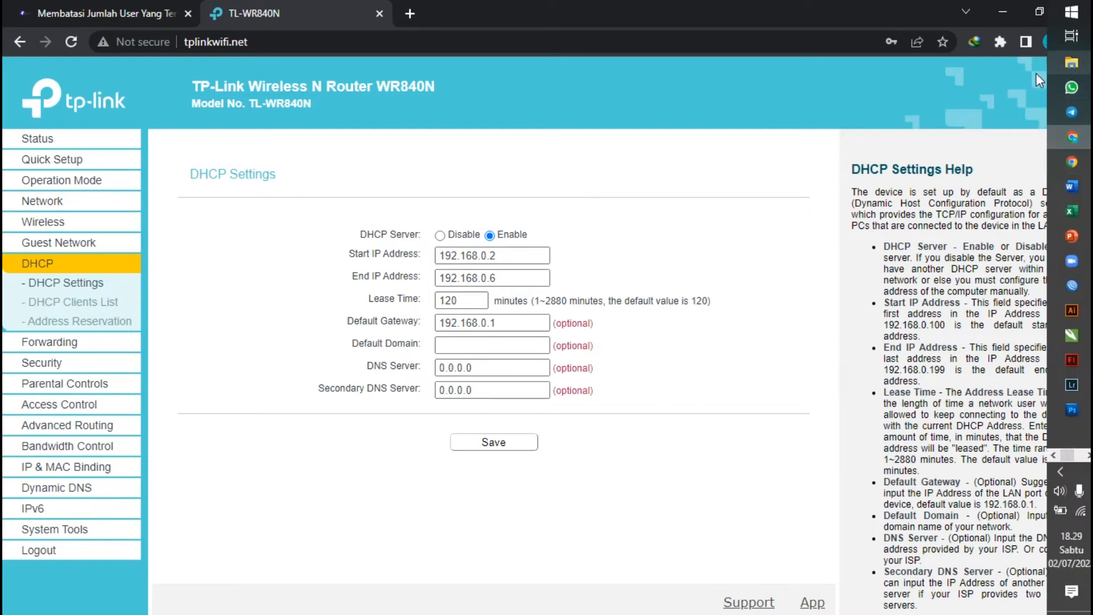
{"action": "right_click", "coordinate": [1083, 515]}
{"action": "left_click", "coordinate": [911, 555]}
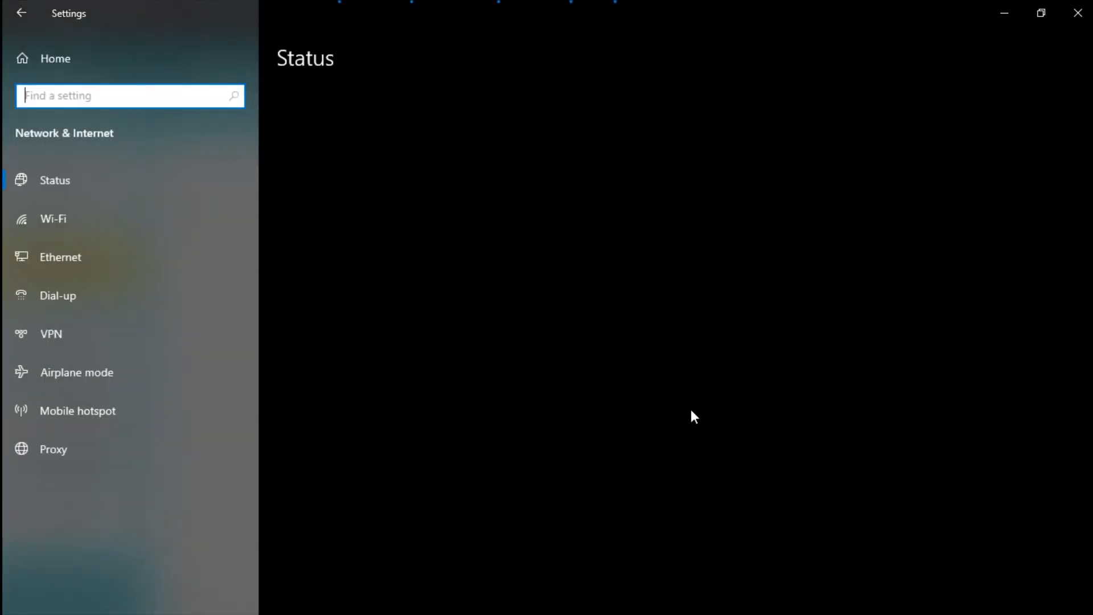
Check Ethernet 3's connection details, showing its current address 192.168.0.100
{"action": "left_click", "coordinate": [397, 586]}
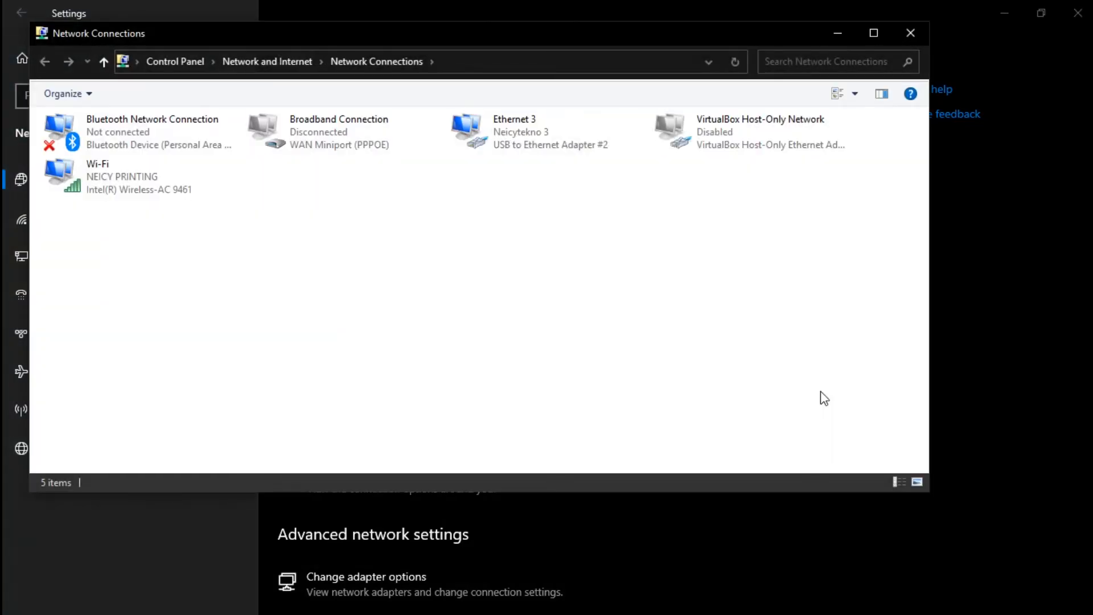
{"action": "right_click", "coordinate": [522, 142]}
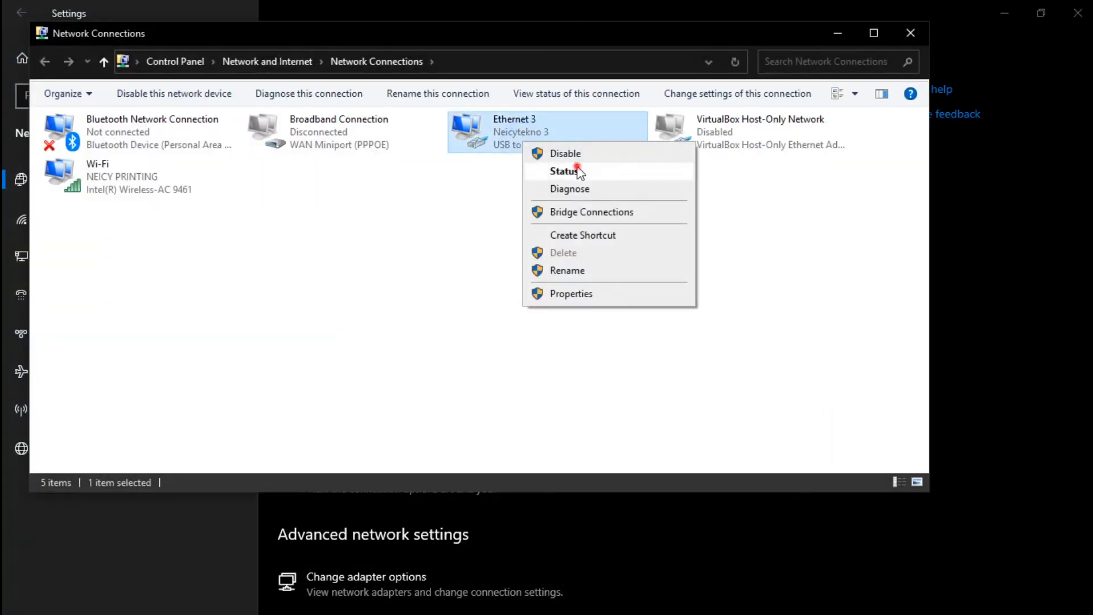
{"action": "left_click", "coordinate": [571, 171]}
{"action": "left_click", "coordinate": [477, 288]}
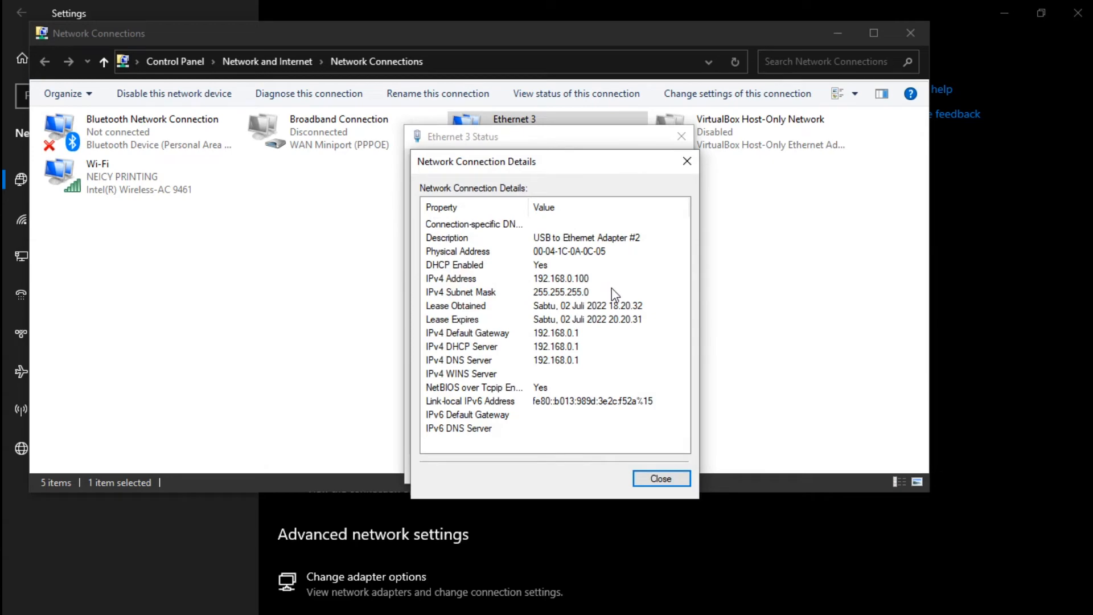
{"action": "left_click", "coordinate": [687, 161]}
{"action": "left_click", "coordinate": [681, 137]}
{"action": "right_click", "coordinate": [565, 122]}
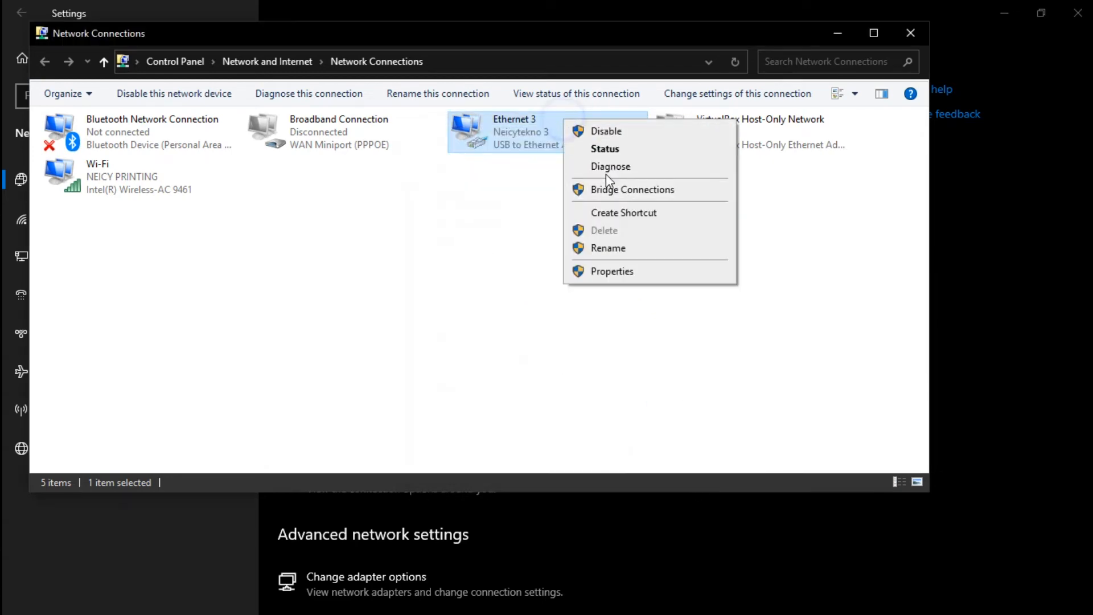
{"action": "right_click", "coordinate": [490, 130]}
{"action": "left_click", "coordinate": [532, 162]}
{"action": "left_click", "coordinate": [483, 292]}
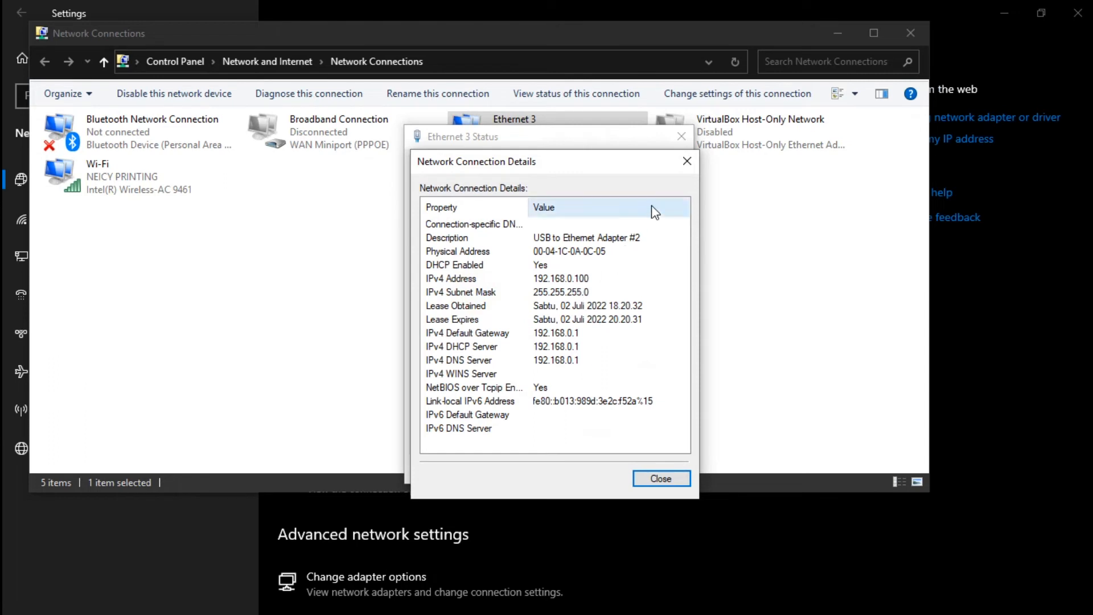
{"action": "left_click", "coordinate": [687, 161]}
{"action": "left_click", "coordinate": [681, 137]}
Disable the Ethernet 3 adapter and then enable it again
{"action": "right_click", "coordinate": [566, 139]}
{"action": "left_click", "coordinate": [621, 153]}
{"action": "right_click", "coordinate": [500, 140]}
{"action": "left_click", "coordinate": [435, 187]}
{"action": "right_click", "coordinate": [493, 132]}
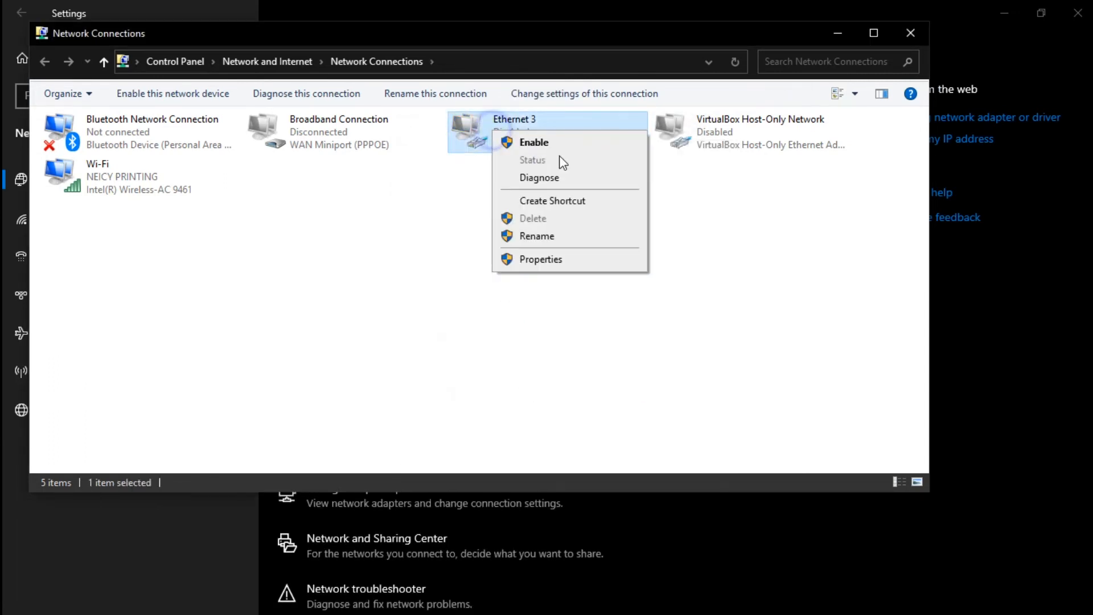
{"action": "left_click", "coordinate": [541, 142]}
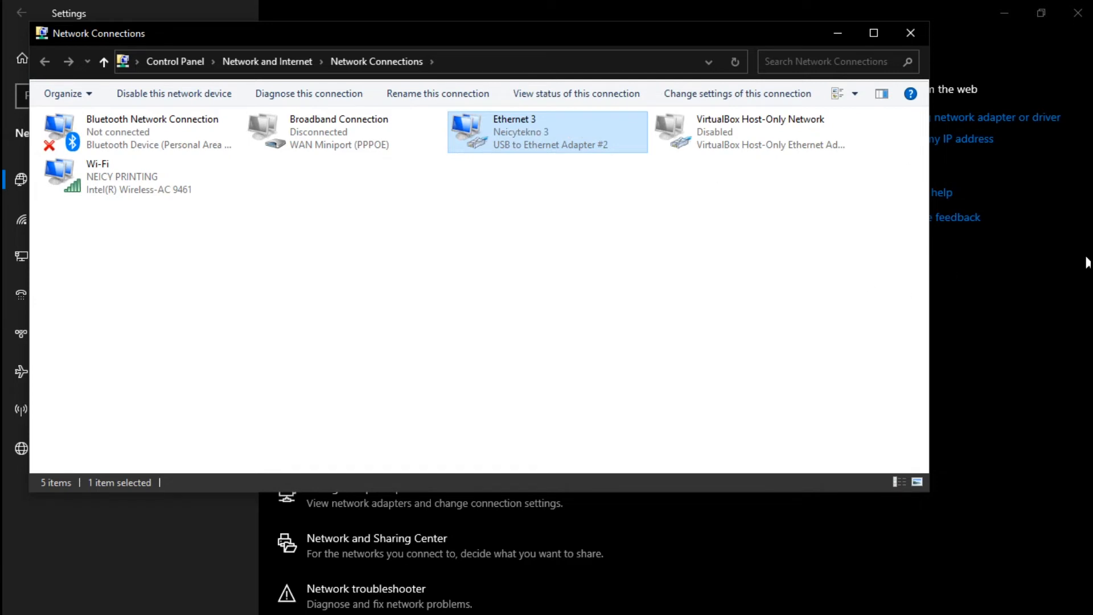
Briefly bring up the Paint notes of IP addresses from the taskbar, then hide them
{"action": "mouse_move", "coordinate": [1092, 256]}
{"action": "left_click", "coordinate": [1055, 457]}
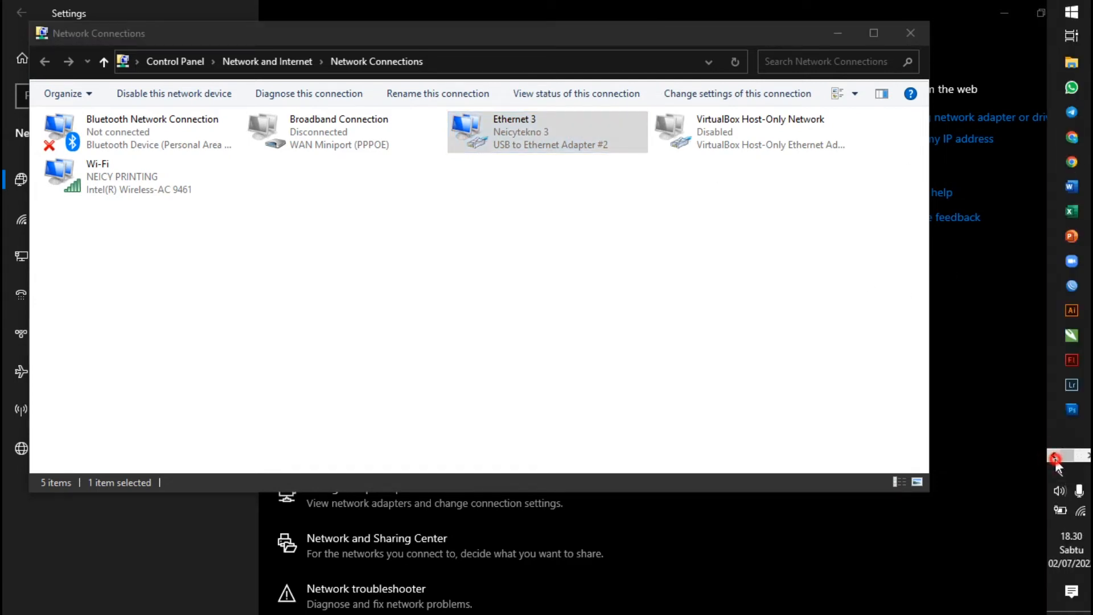
{"action": "left_click", "coordinate": [1088, 457]}
{"action": "mouse_move", "coordinate": [1079, 416]}
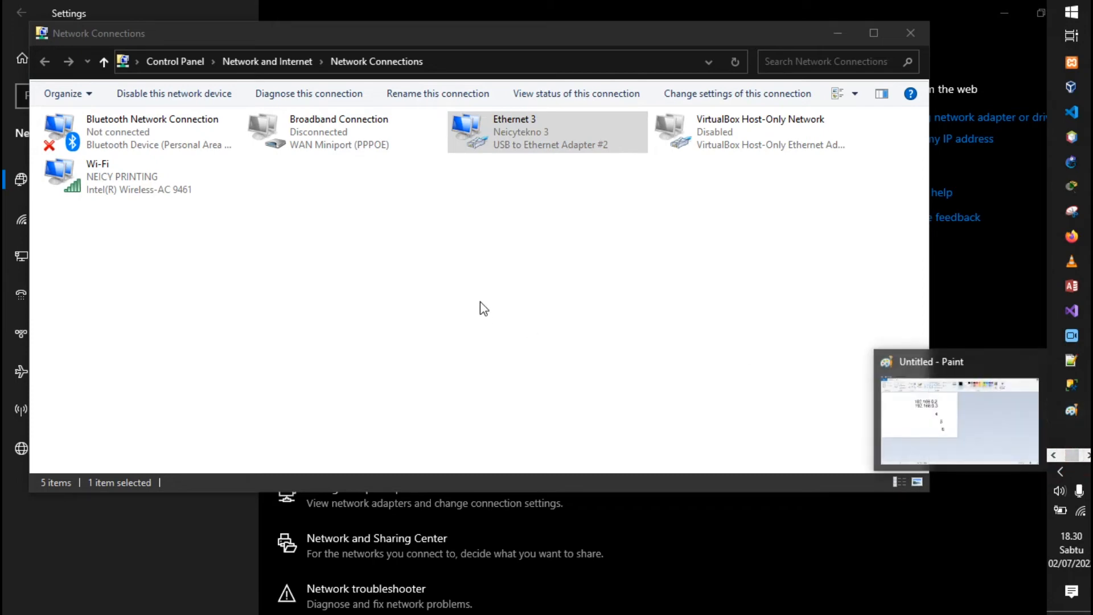
{"action": "left_click", "coordinate": [1072, 410]}
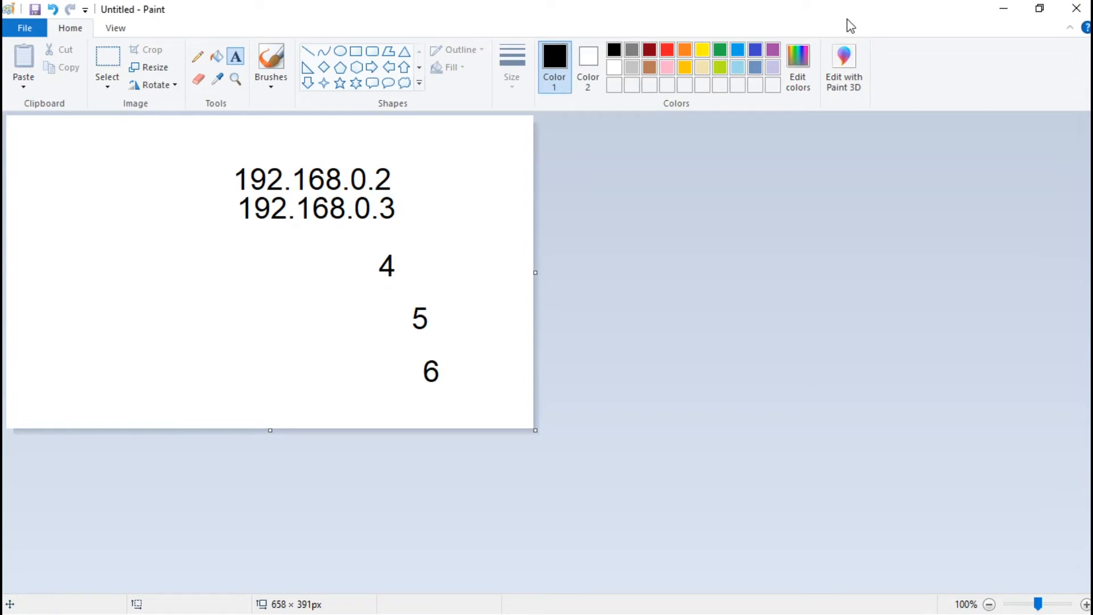
{"action": "left_click", "coordinate": [1000, 11]}
Verify Ethernet 3's IPv4 address is 192.168.0.2, close both dialogs and minimize Network Connections
{"action": "right_click", "coordinate": [527, 132]}
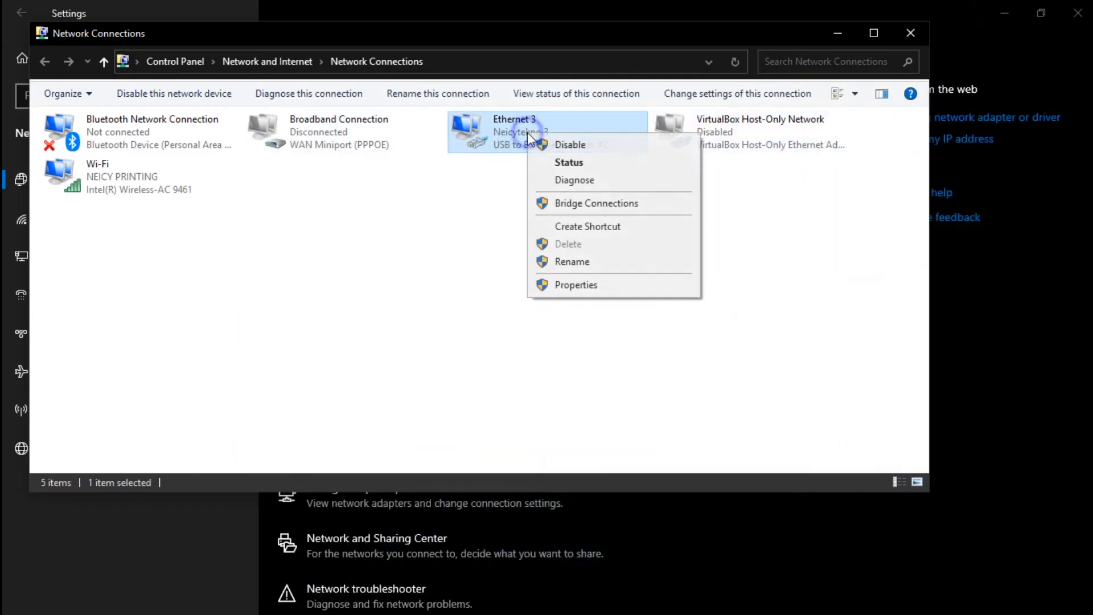
{"action": "left_click", "coordinate": [622, 165]}
{"action": "left_click", "coordinate": [463, 290]}
{"action": "left_click", "coordinate": [576, 279]}
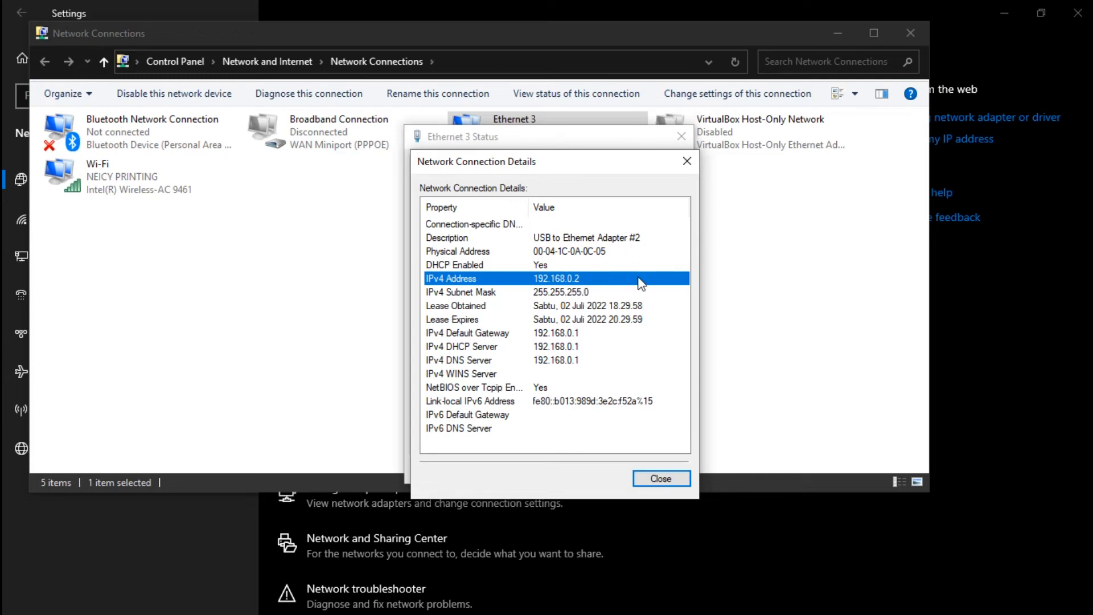
{"action": "left_click", "coordinate": [693, 163]}
{"action": "left_click", "coordinate": [681, 137]}
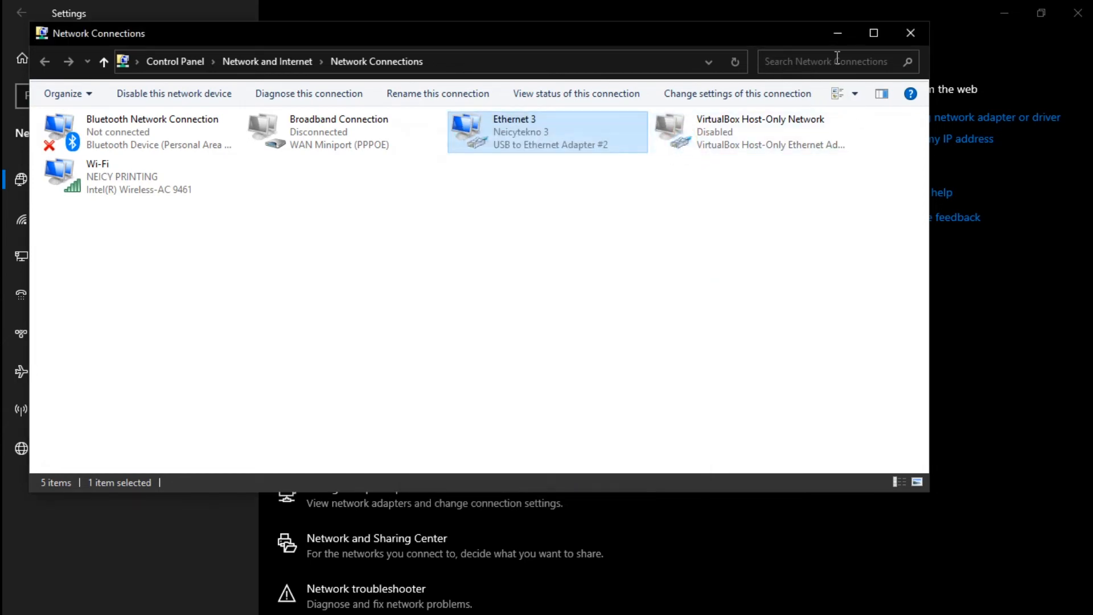
{"action": "left_click", "coordinate": [838, 36]}
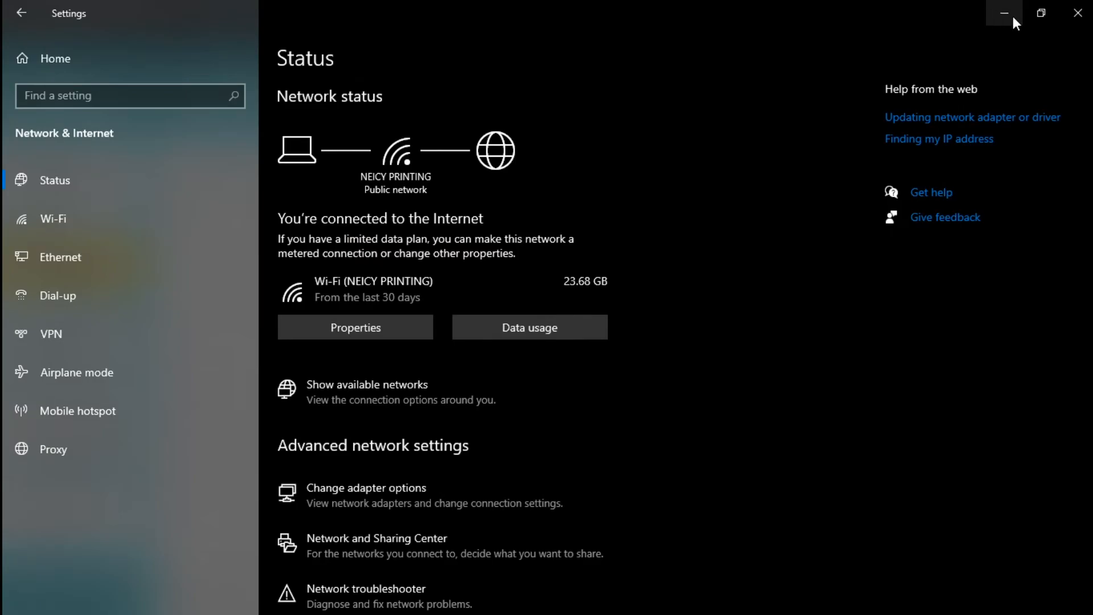
{"action": "left_click", "coordinate": [1005, 14]}
{"action": "mouse_move", "coordinate": [1091, 236]}
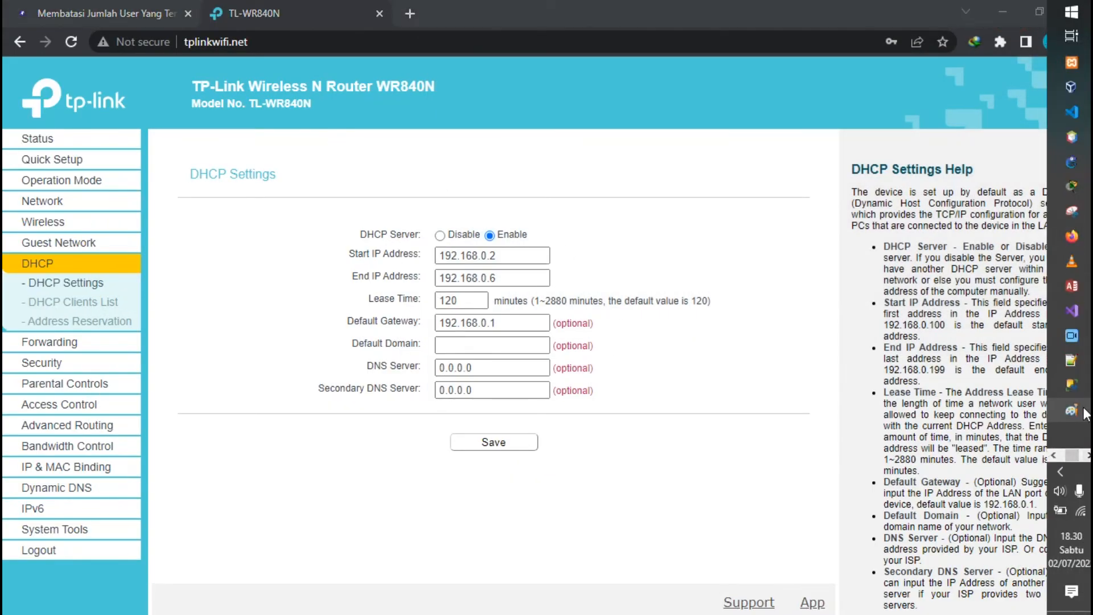
{"action": "left_click", "coordinate": [1084, 413]}
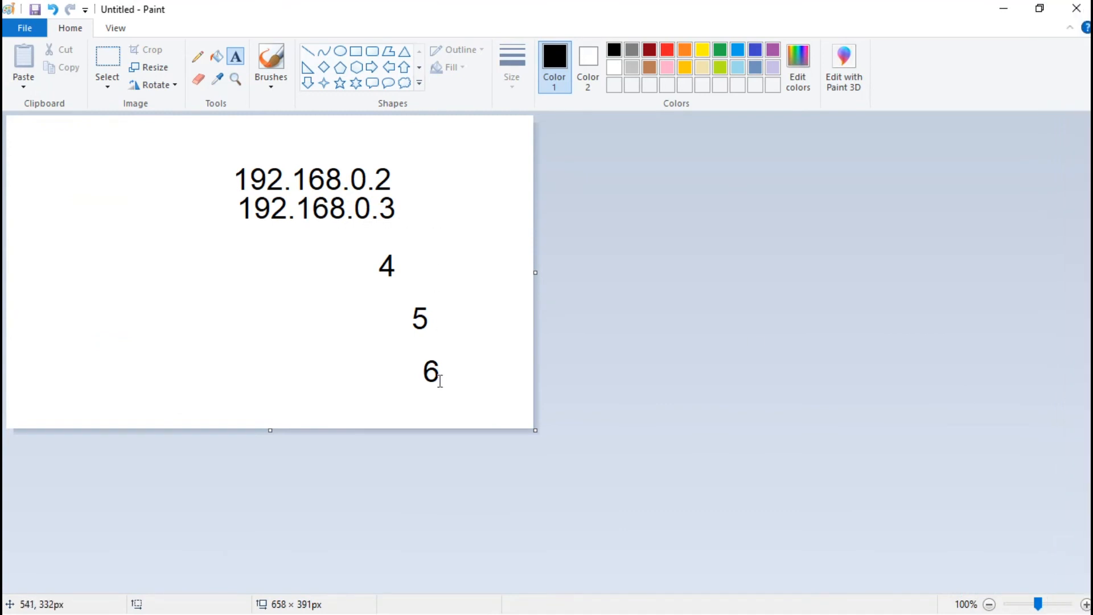
{"action": "left_click_drag", "start_coordinate": [426, 374], "coordinate": [455, 372]}
{"action": "left_click", "coordinate": [420, 367]}
{"action": "left_click", "coordinate": [1000, 9]}
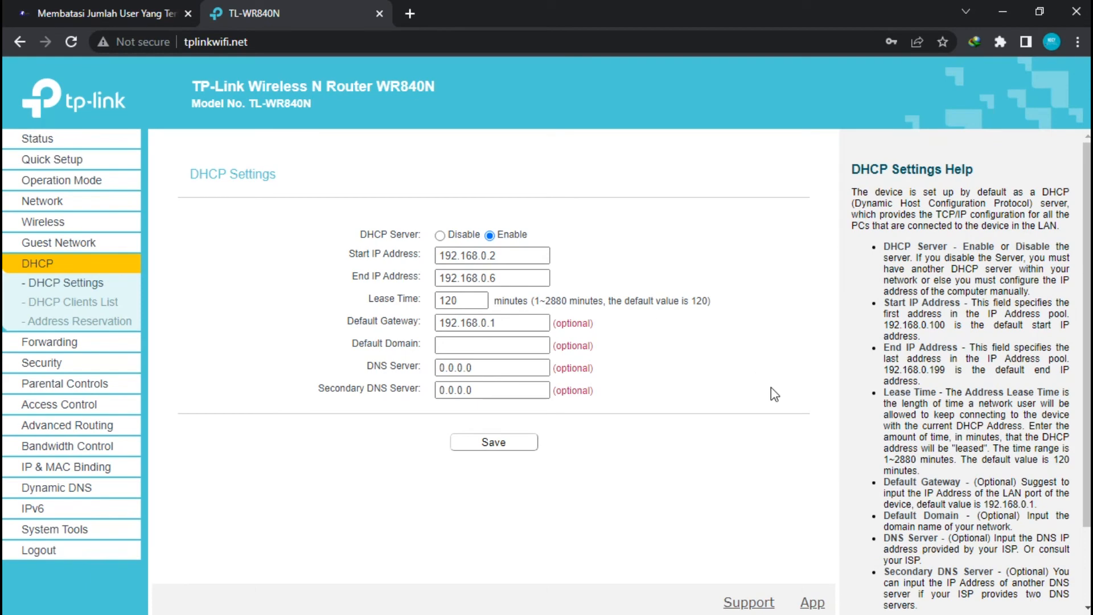
Switch to the 'Membatasi Jumlah User' article and scroll to step 5's Start and End IP addresses
{"action": "left_click", "coordinate": [97, 8]}
{"action": "scroll", "coordinate": [462, 210], "scroll_direction": "up", "scroll_amount": 15}
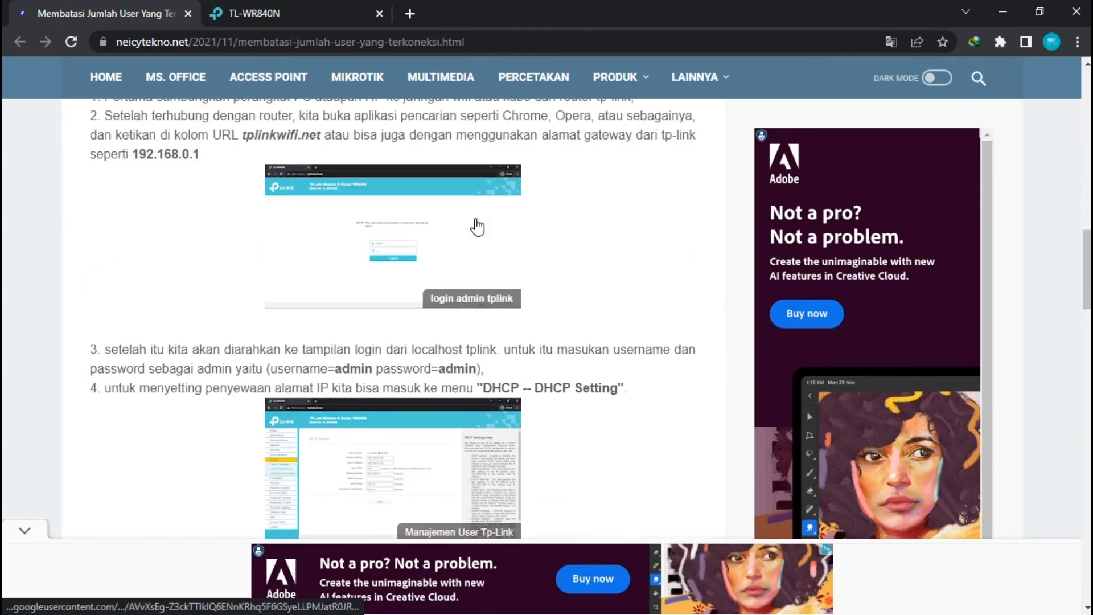
{"action": "scroll", "coordinate": [478, 227], "scroll_direction": "up", "scroll_amount": 6}
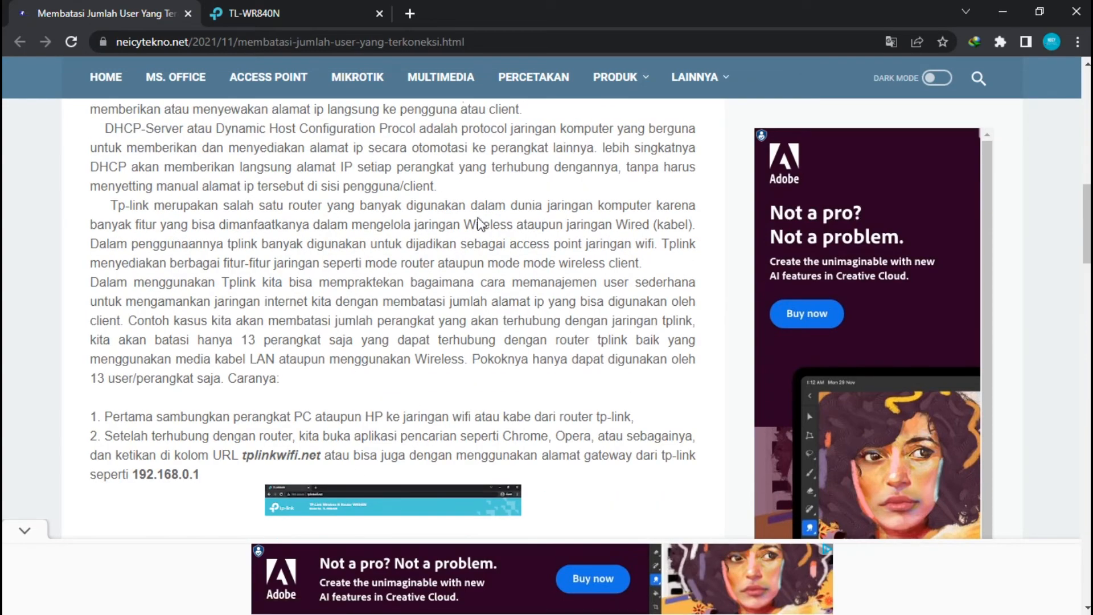
{"action": "scroll", "coordinate": [479, 224], "scroll_direction": "down", "scroll_amount": 10}
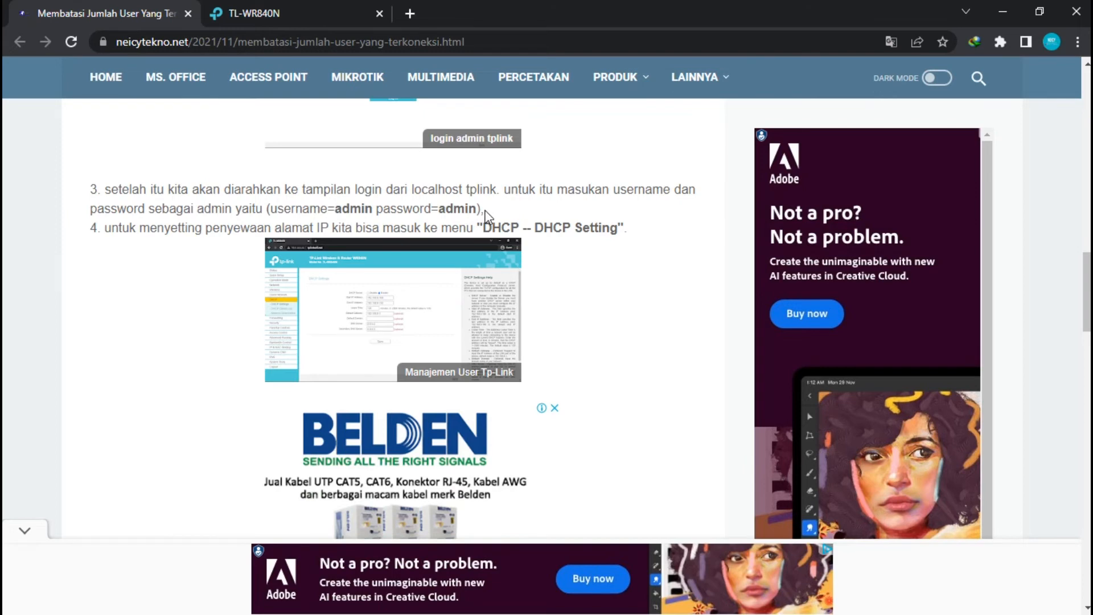
{"action": "scroll", "coordinate": [487, 216], "scroll_direction": "up", "scroll_amount": 1}
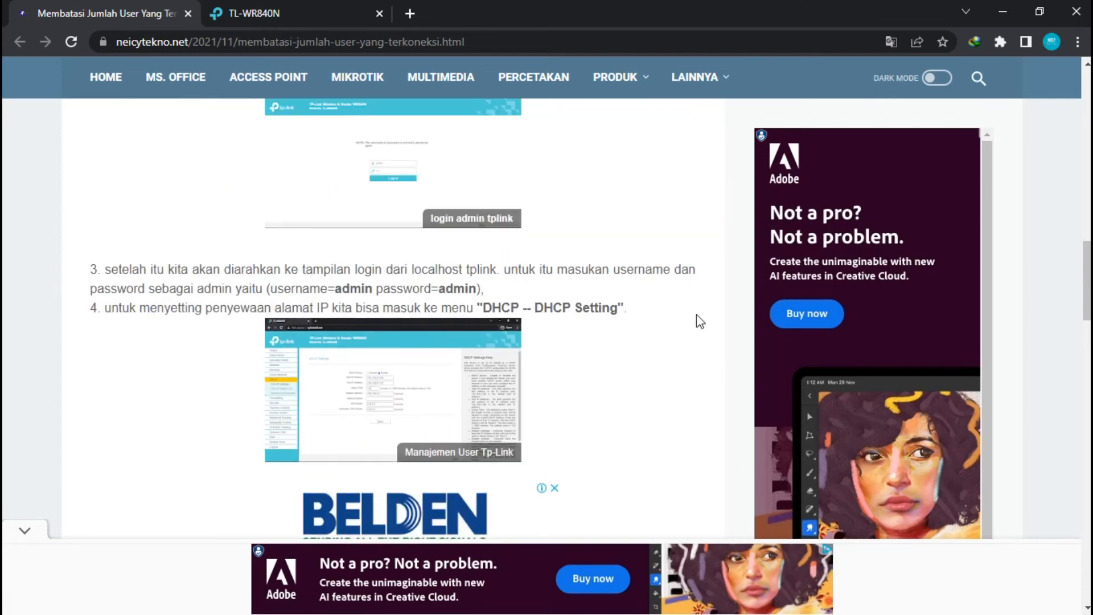
{"action": "scroll", "coordinate": [703, 317], "scroll_direction": "down", "scroll_amount": 10}
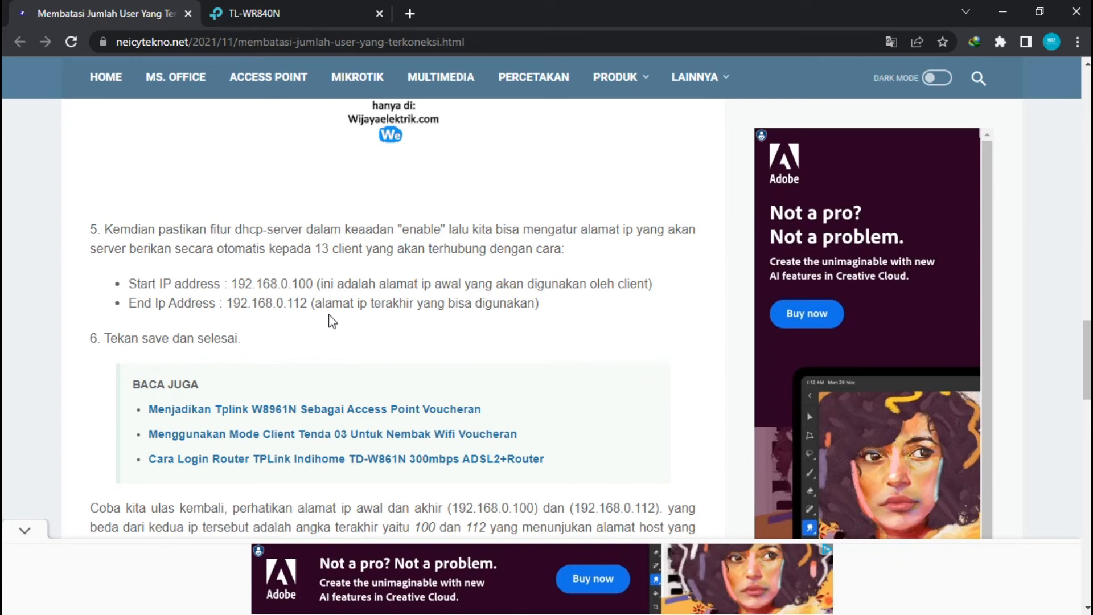
Highlight 100 in the Start IP line and 112 in the End IP line
{"action": "left_click_drag", "start_coordinate": [292, 283], "coordinate": [319, 283]}
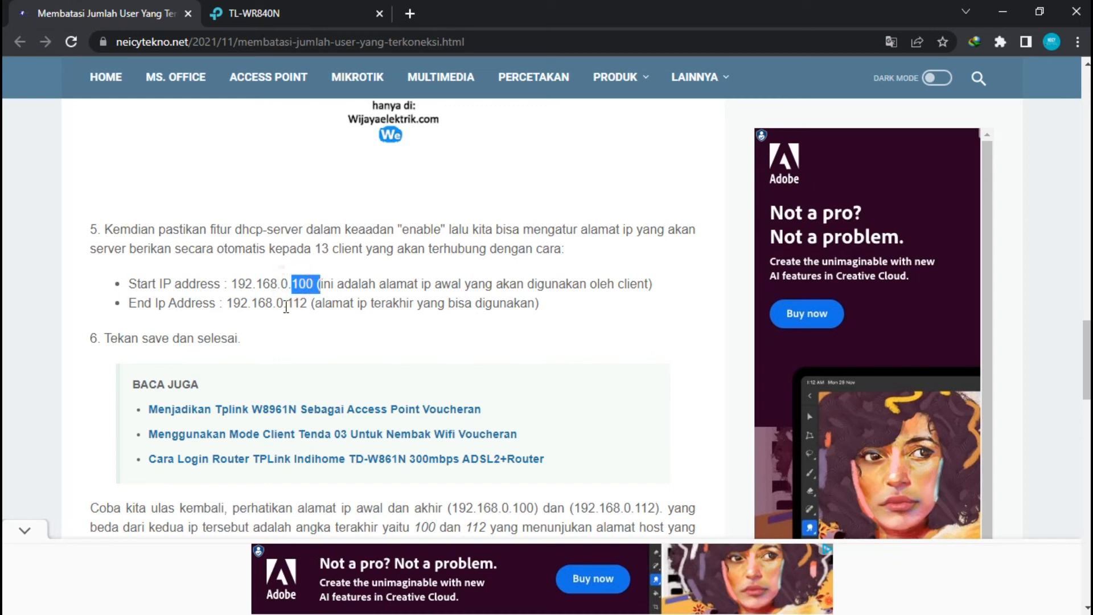
{"action": "double_click", "coordinate": [288, 305]}
{"action": "left_click", "coordinate": [295, 283]}
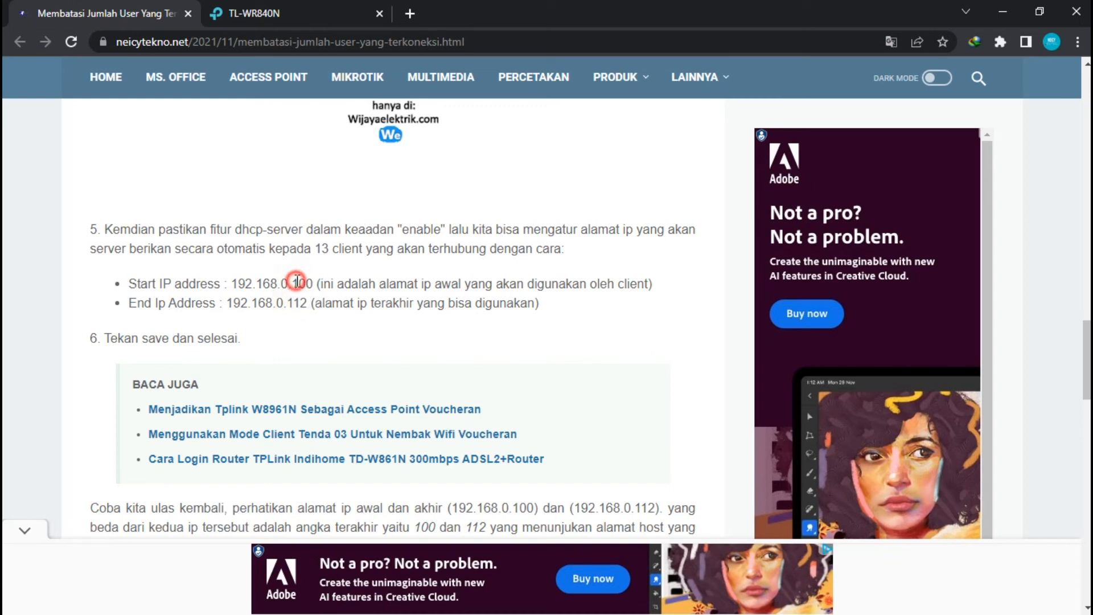
{"action": "double_click", "coordinate": [296, 284]}
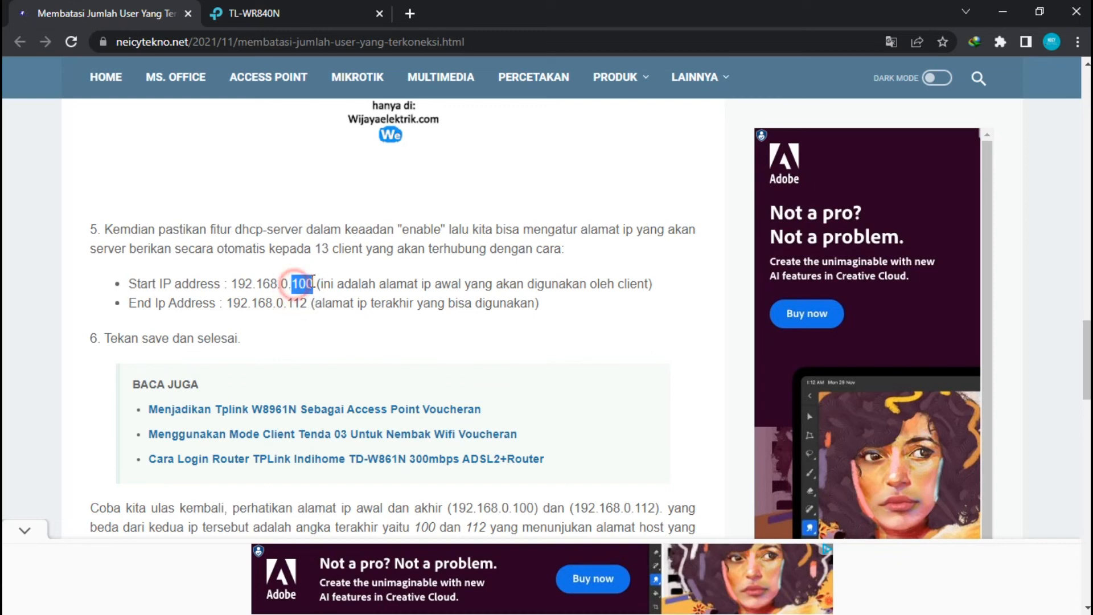
Scroll down and select the client list 192.168.0.100 through 192.168.0.112
{"action": "scroll", "coordinate": [326, 302], "scroll_direction": "up", "scroll_amount": 10}
{"action": "scroll", "coordinate": [333, 319], "scroll_direction": "down", "scroll_amount": 12}
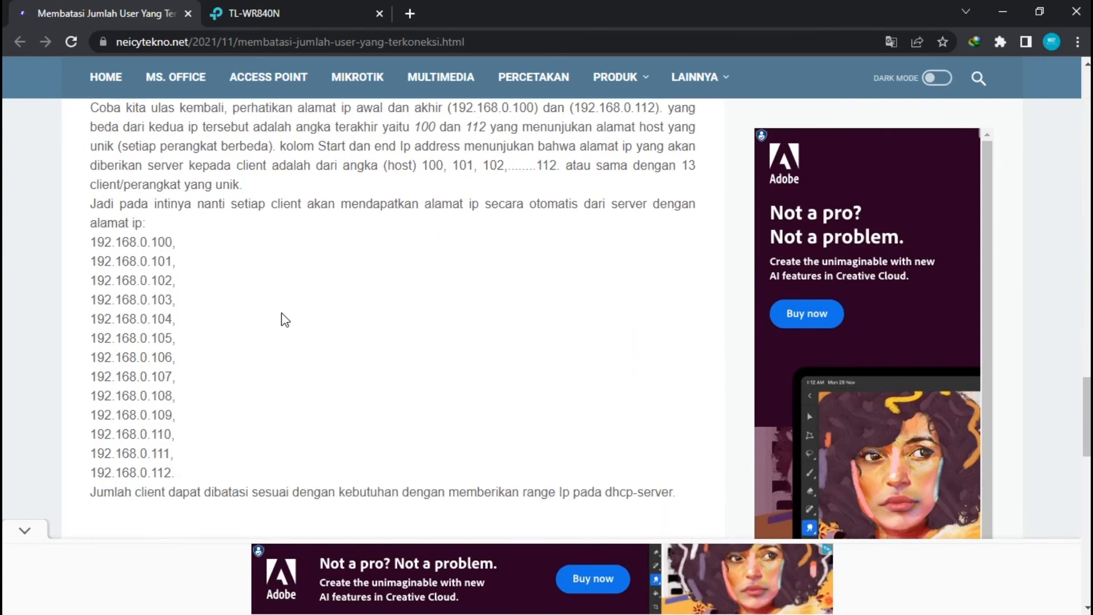
{"action": "scroll", "coordinate": [282, 319], "scroll_direction": "up", "scroll_amount": 6}
{"action": "scroll", "coordinate": [329, 314], "scroll_direction": "down", "scroll_amount": 3}
{"action": "scroll", "coordinate": [327, 312], "scroll_direction": "up", "scroll_amount": 3}
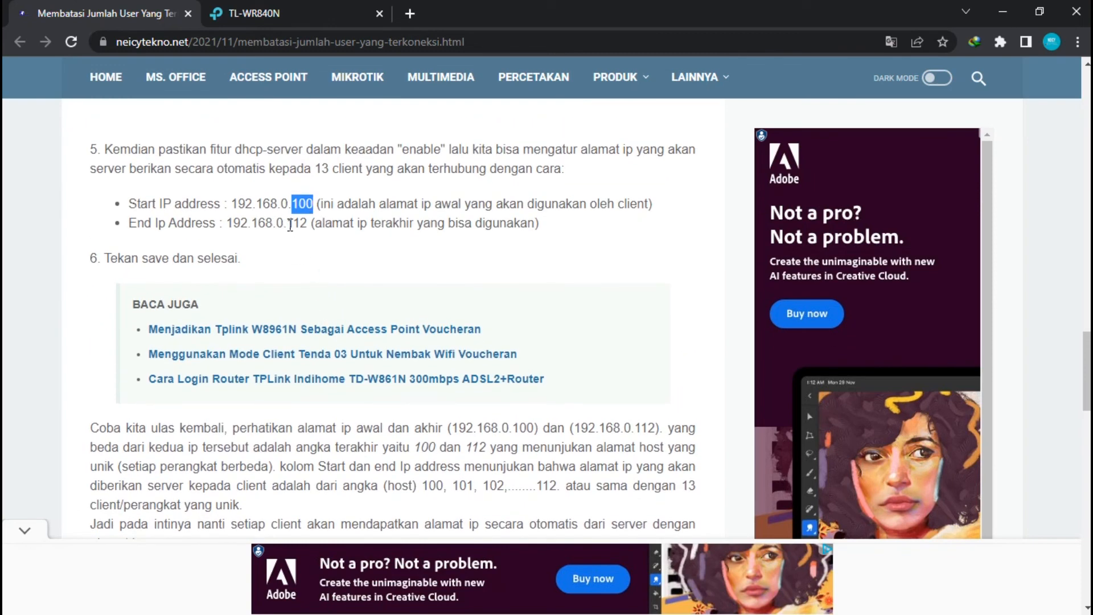
{"action": "scroll", "coordinate": [297, 242], "scroll_direction": "down", "scroll_amount": 5}
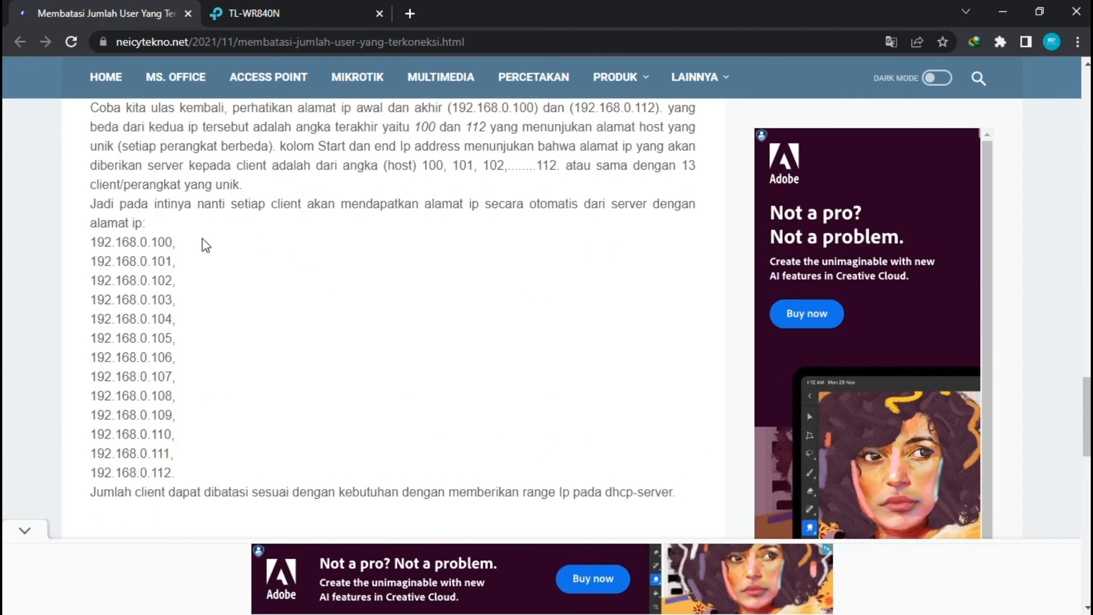
{"action": "left_click_drag", "start_coordinate": [85, 242], "coordinate": [222, 478]}
{"action": "scroll", "coordinate": [222, 479], "scroll_direction": "up", "scroll_amount": 1}
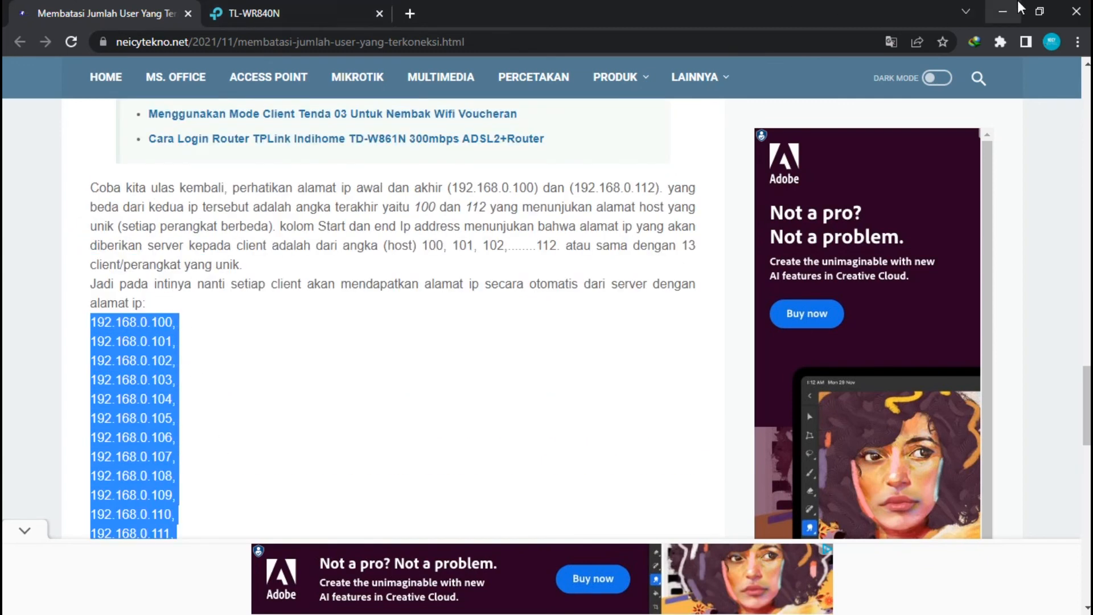